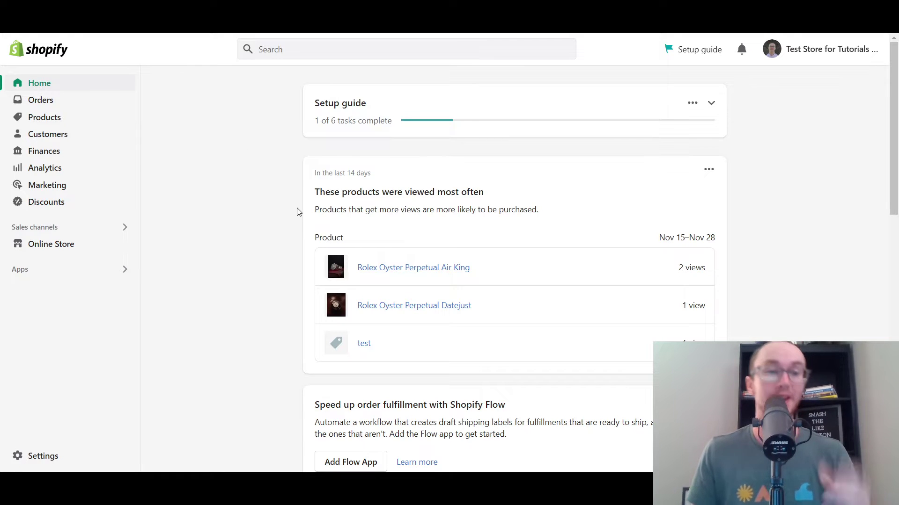
# - Open the Policies page in the store settings
pyautogui.click(43, 457)
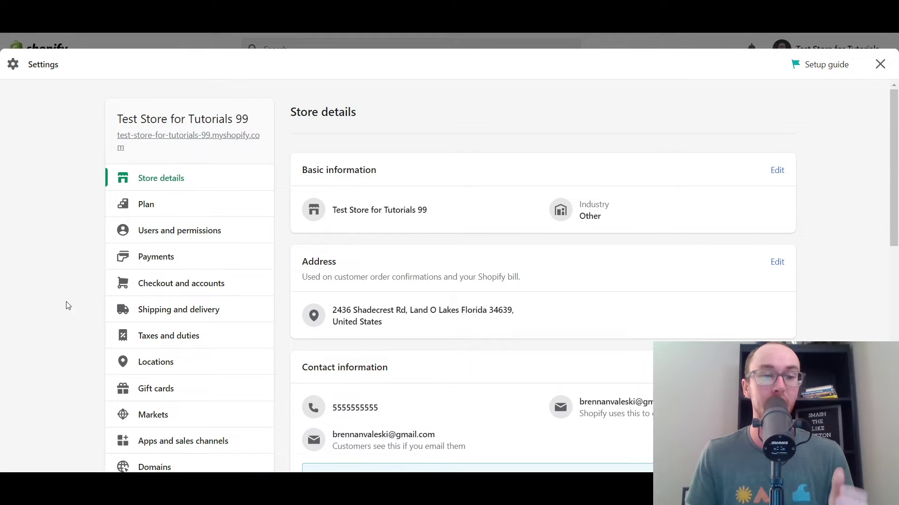
pyautogui.moveTo(891, 164); pyautogui.dragTo(858, 293)
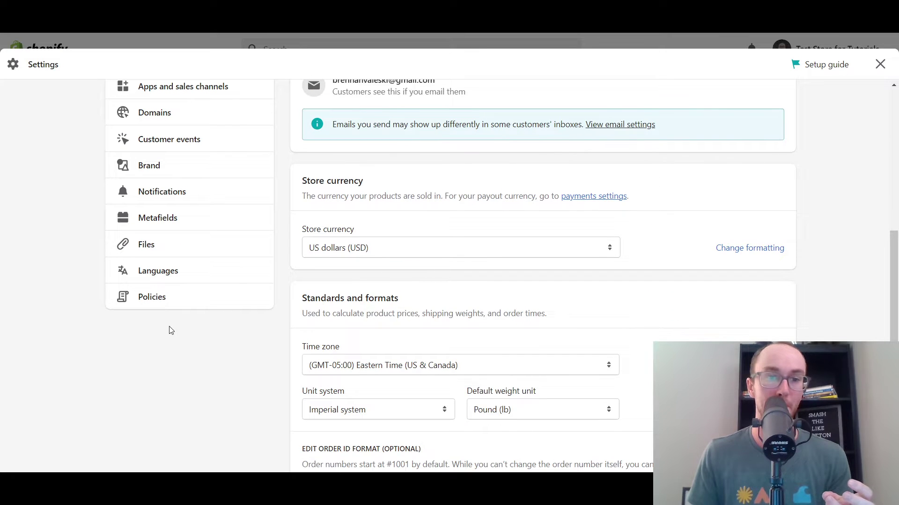
pyautogui.scroll(2, 234, 350)
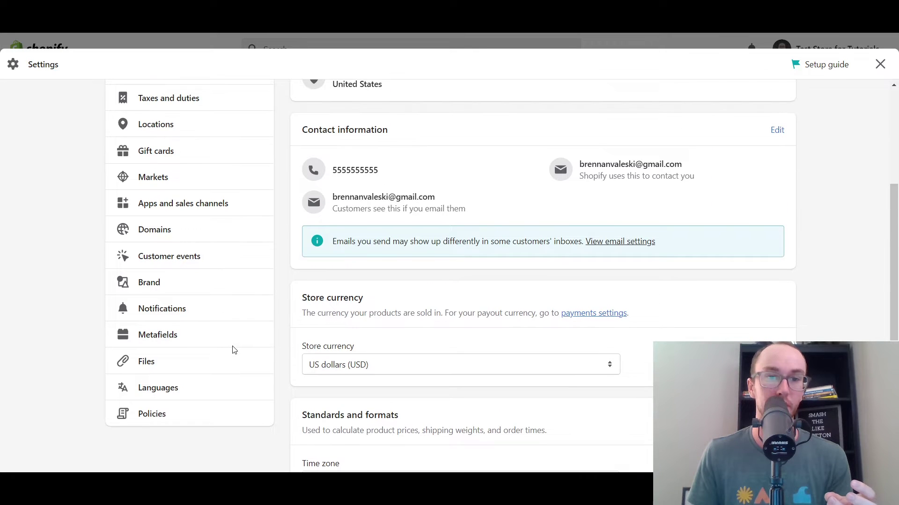
pyautogui.click(195, 420)
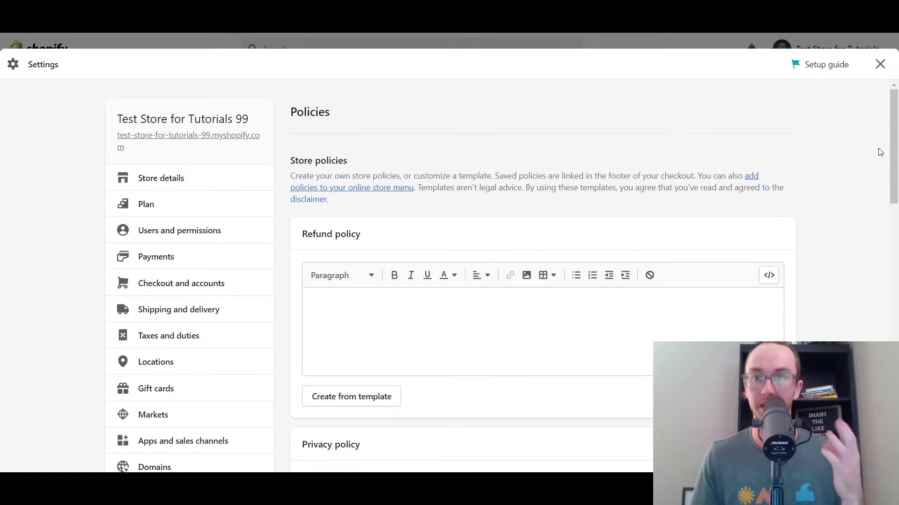
# - Read the note about template use and fill the refund policy from the built-in template
pyautogui.scroll(-1, 894, 155)
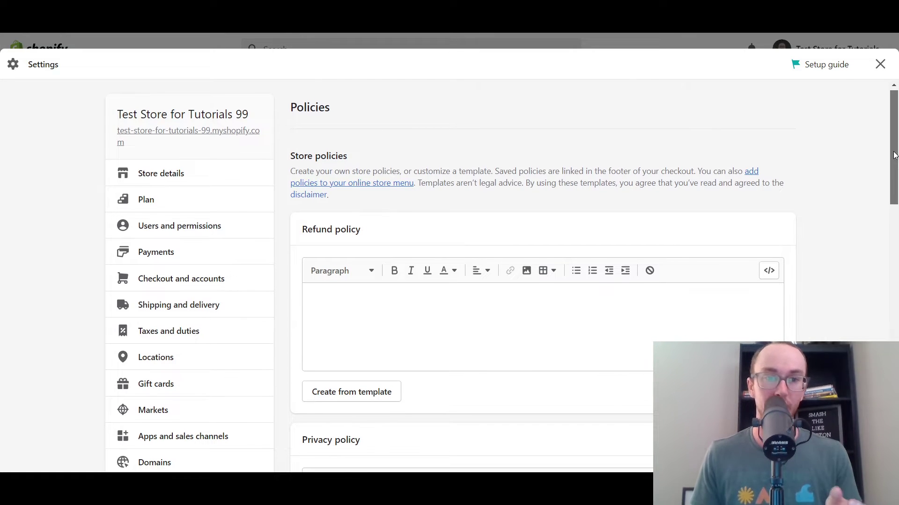
pyautogui.moveTo(895, 155); pyautogui.dragTo(848, 176)
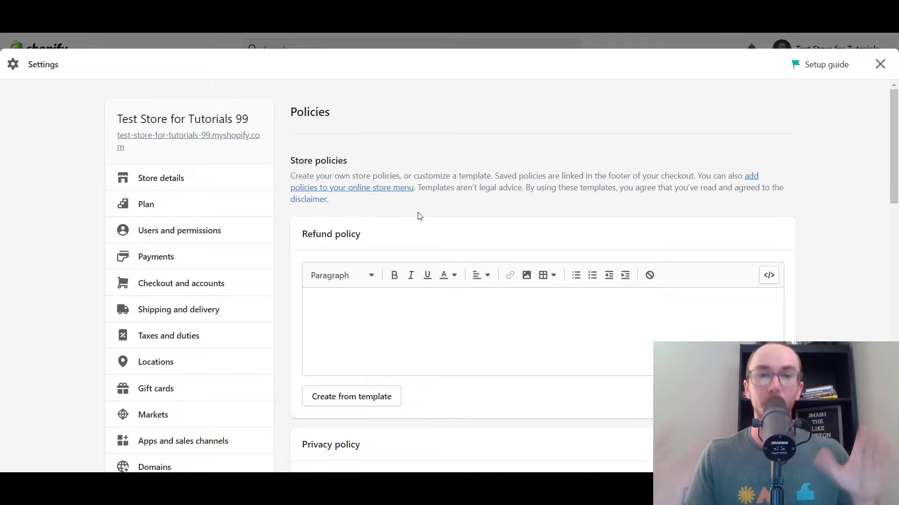
pyautogui.moveTo(418, 188); pyautogui.dragTo(639, 215)
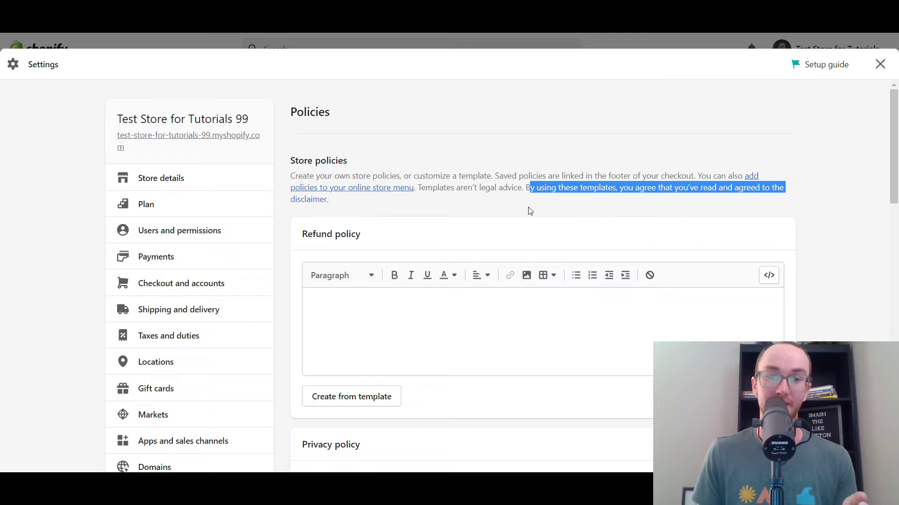
pyautogui.click(379, 222)
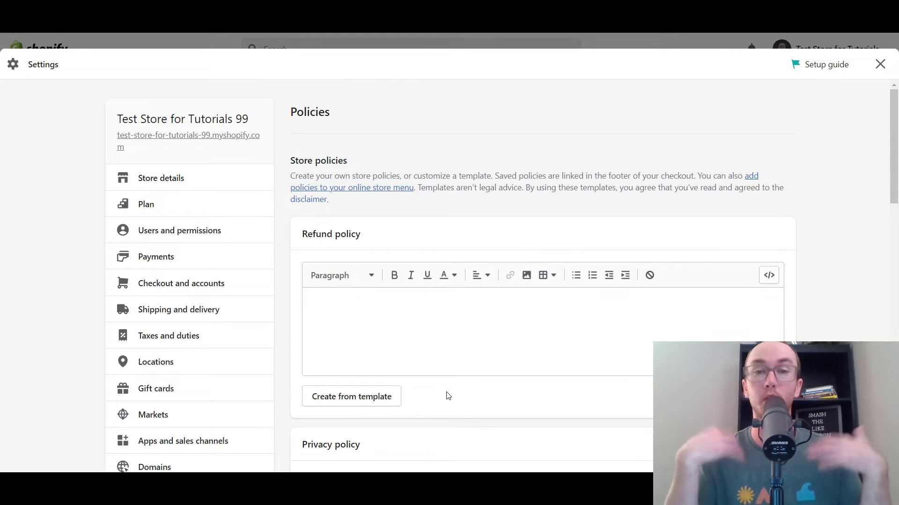
pyautogui.click(351, 402)
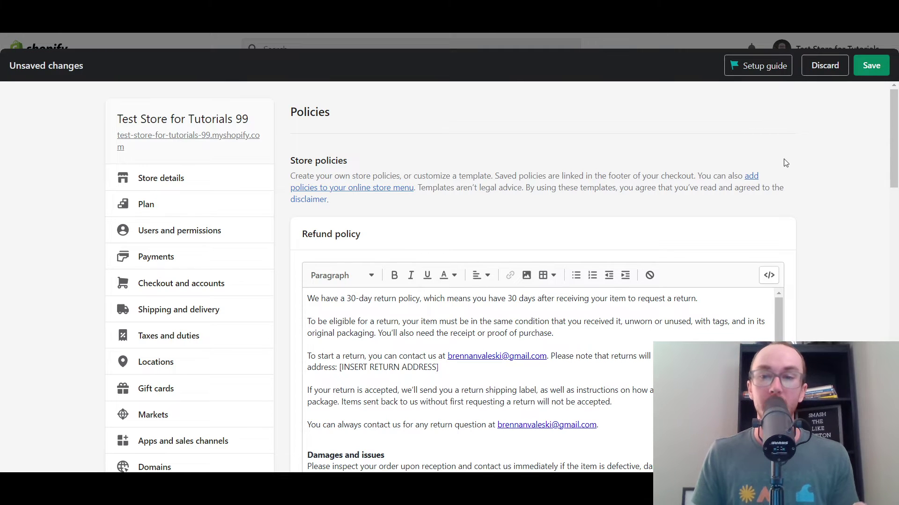
# - Read through the refund policy template text and save the store policies
pyautogui.moveTo(893, 145); pyautogui.dragTo(883, 169)
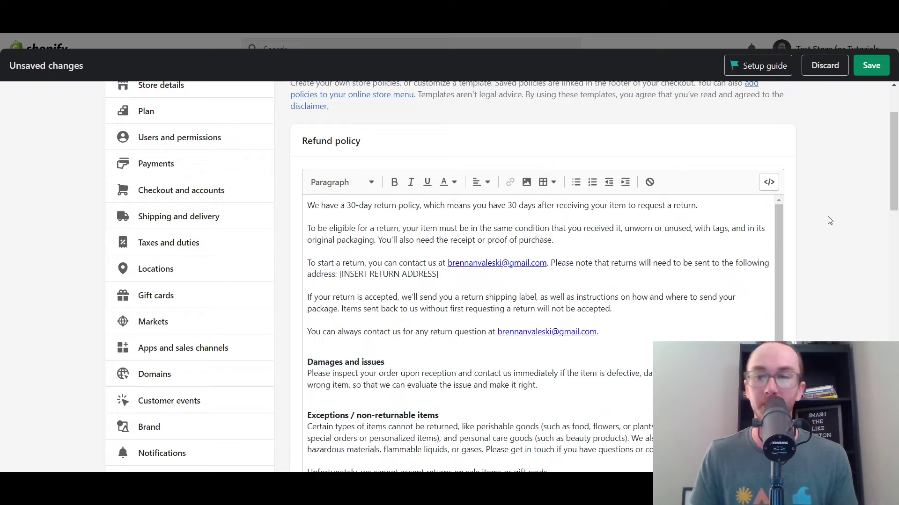
pyautogui.moveTo(895, 162)
pyautogui.mouseDown()
pyautogui.moveTo(894, 152)
pyautogui.moveTo(895, 172)
pyautogui.mouseUp()
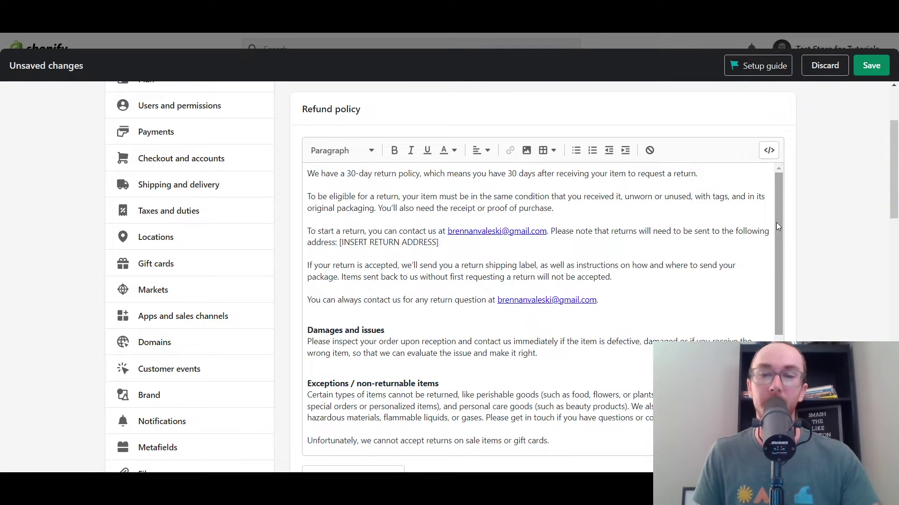
pyautogui.moveTo(776, 223)
pyautogui.mouseDown()
pyautogui.moveTo(779, 346)
pyautogui.moveTo(780, 206)
pyautogui.mouseUp()
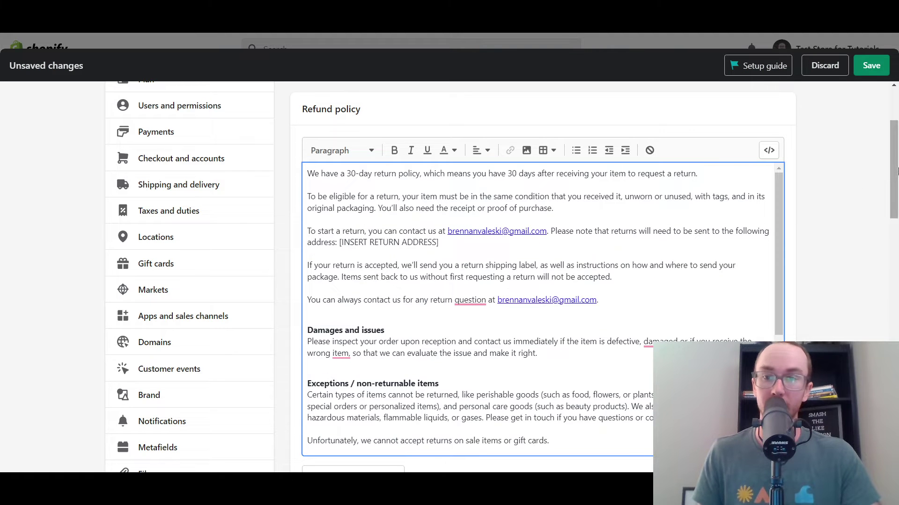
pyautogui.moveTo(895, 170); pyautogui.dragTo(894, 175)
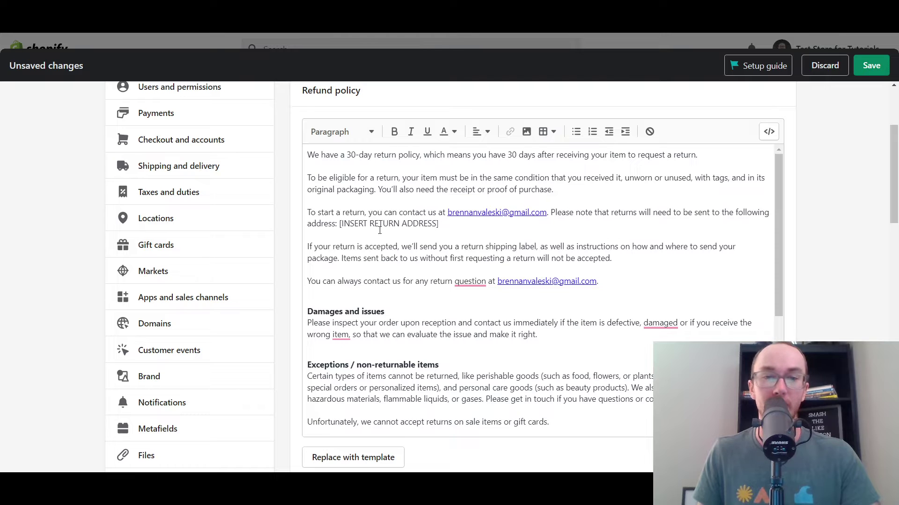
pyautogui.moveTo(774, 224); pyautogui.dragTo(770, 323)
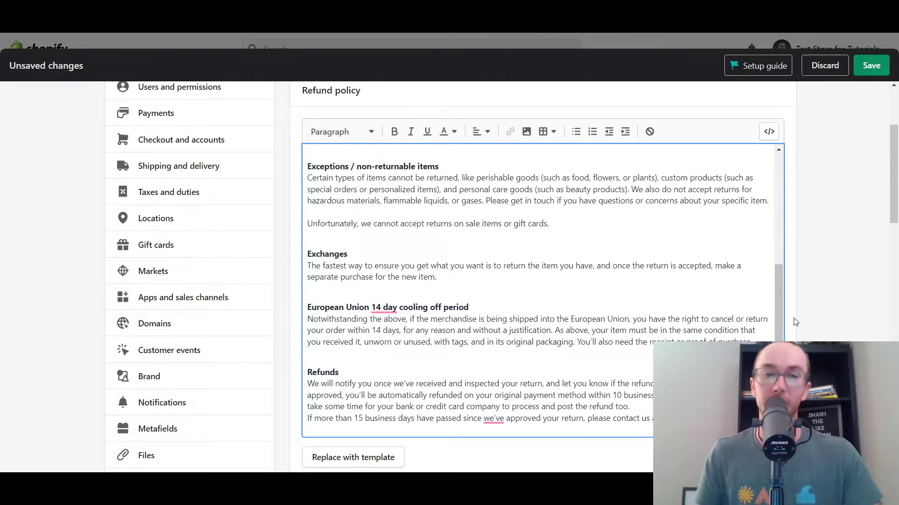
pyautogui.scroll(2, 776, 287)
pyautogui.moveTo(776, 287); pyautogui.dragTo(788, 207)
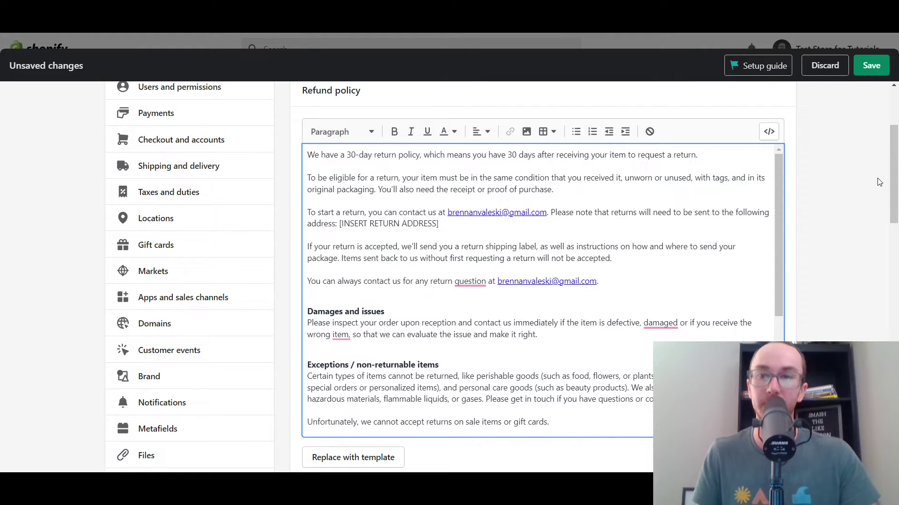
pyautogui.click(870, 75)
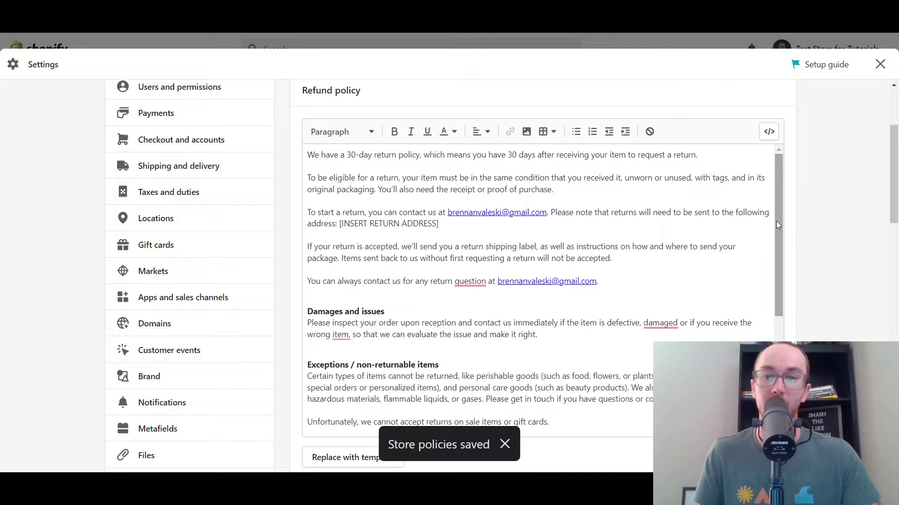
pyautogui.moveTo(779, 234); pyautogui.dragTo(765, 192)
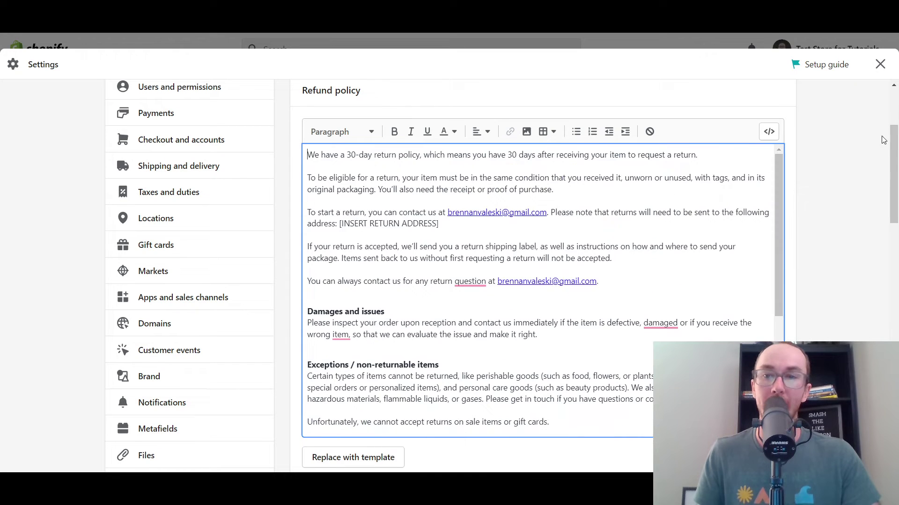
pyautogui.moveTo(894, 183)
pyautogui.mouseDown()
pyautogui.moveTo(889, 158)
pyautogui.moveTo(885, 178)
pyautogui.mouseUp()
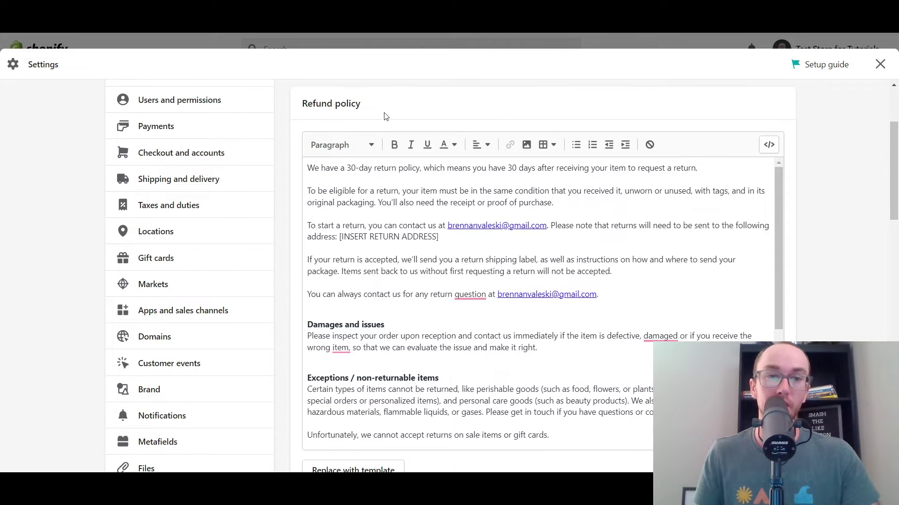
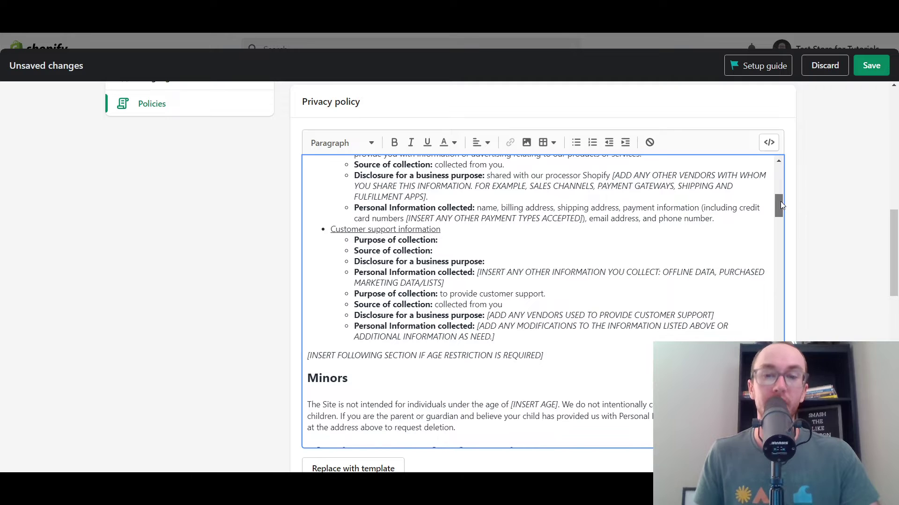
# - Read through the privacy policy template and fill the terms of service from its template
pyautogui.moveTo(780, 201); pyautogui.dragTo(780, 216)
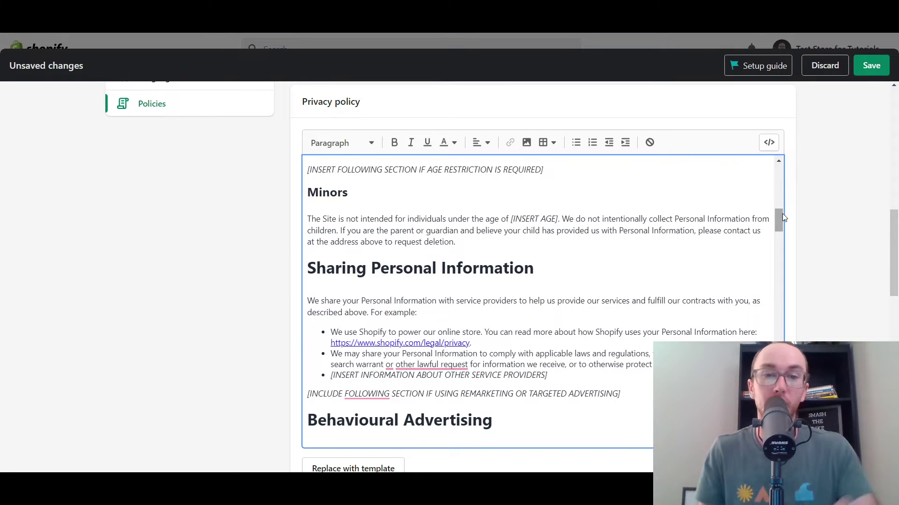
pyautogui.moveTo(779, 225)
pyautogui.mouseDown()
pyautogui.moveTo(788, 282)
pyautogui.moveTo(777, 286)
pyautogui.moveTo(782, 383)
pyautogui.moveTo(777, 172)
pyautogui.moveTo(775, 236)
pyautogui.mouseUp()
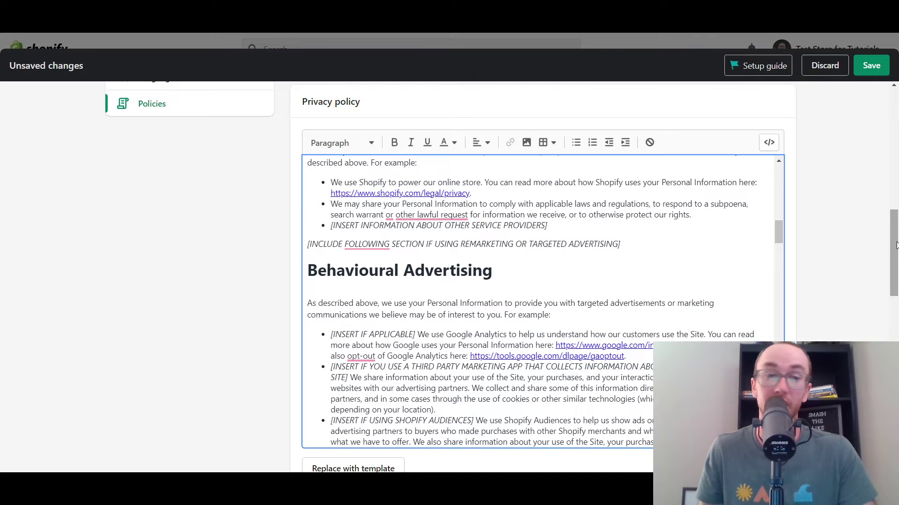
pyautogui.moveTo(896, 245); pyautogui.dragTo(896, 331)
pyautogui.click(377, 380)
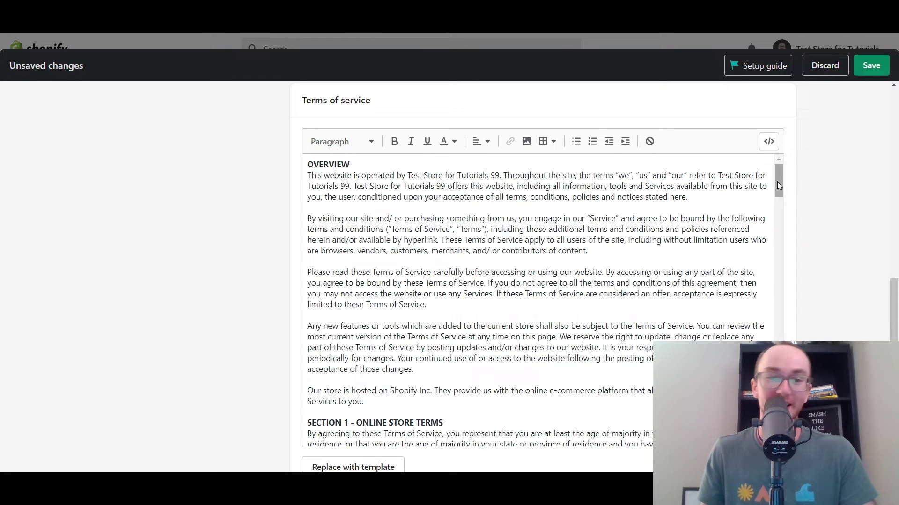
# - Examine the terms of service template text and the shipping policy section below it
pyautogui.moveTo(777, 185); pyautogui.dragTo(822, 181)
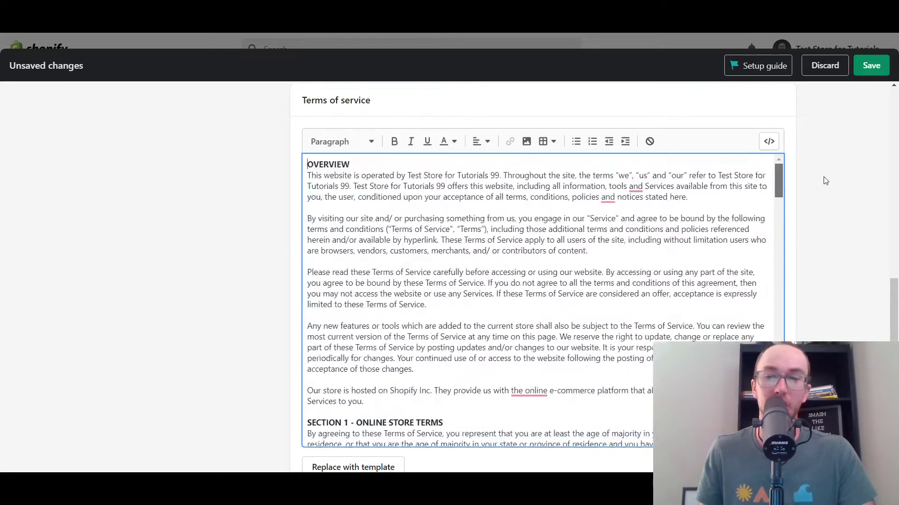
pyautogui.scroll(-4, 846, 269)
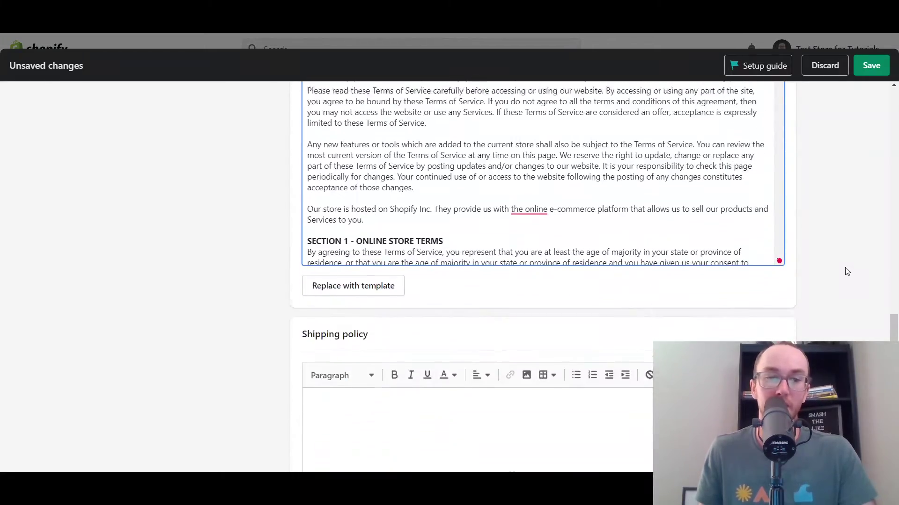
pyautogui.scroll(-2, 845, 269)
pyautogui.scroll(4, 845, 269)
pyautogui.scroll(3, 848, 271)
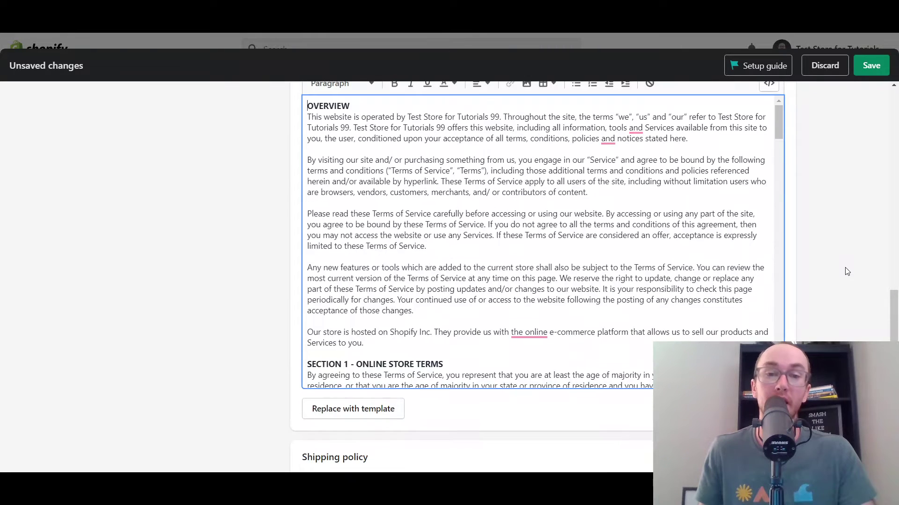
pyautogui.scroll(1, 847, 271)
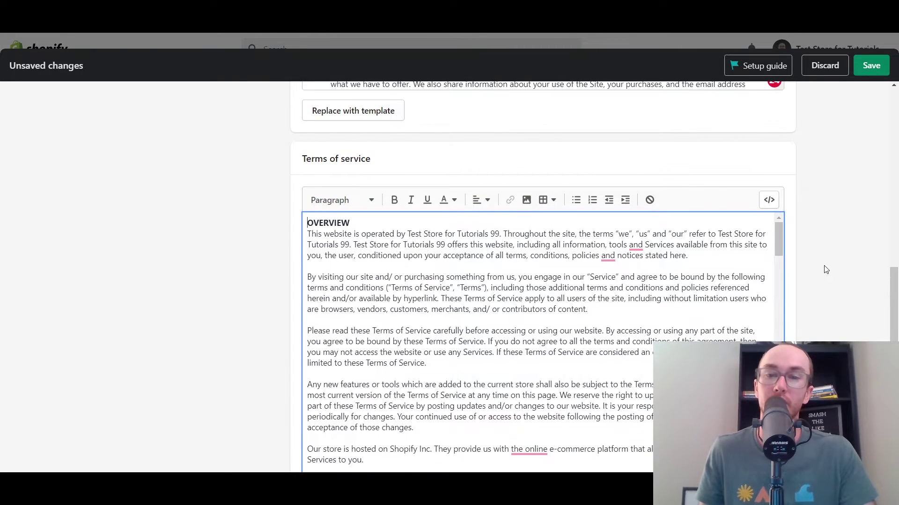
pyautogui.scroll(-7, 827, 257)
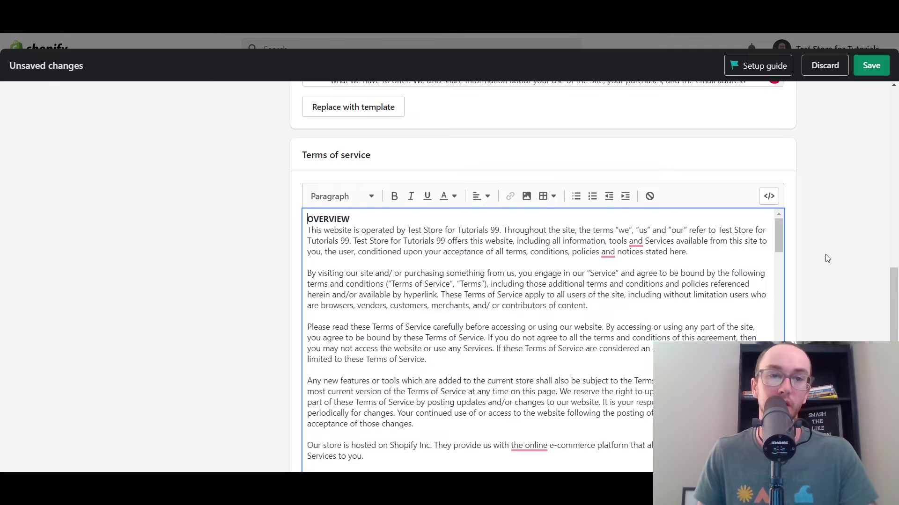
pyautogui.scroll(2, 837, 265)
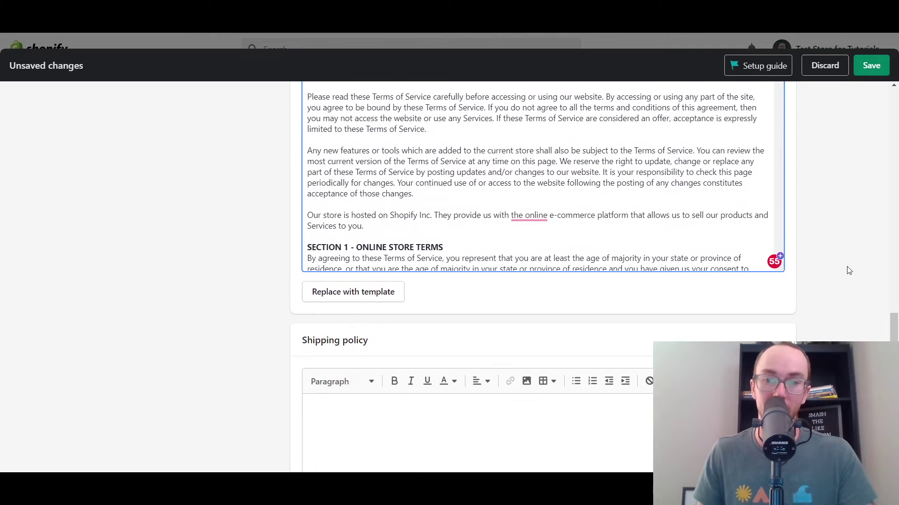
pyautogui.moveTo(891, 338); pyautogui.dragTo(891, 348)
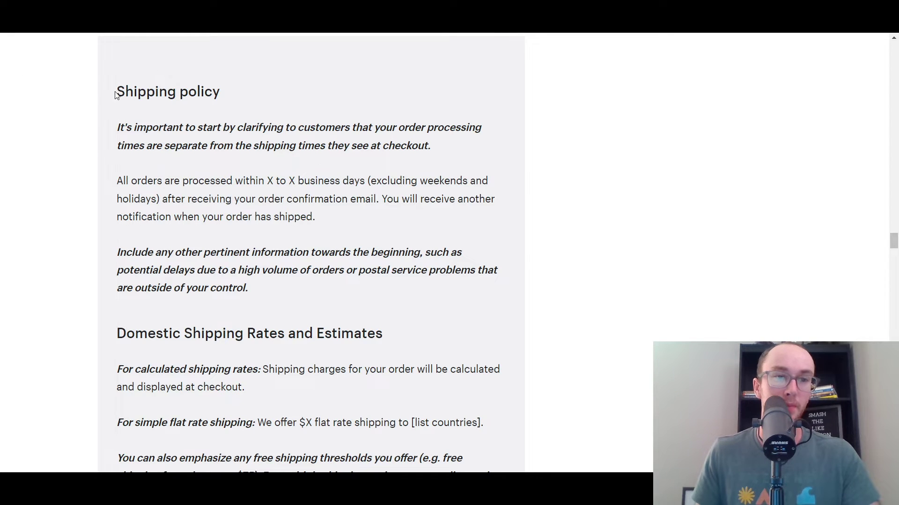
# - Copy the article's whole shipping policy template, from the "Shipping policy" heading through the closing contact paragraph
pyautogui.scroll(-6, 195, 115)
pyautogui.moveTo(121, 93); pyautogui.dragTo(262, 267)
pyautogui.scroll(-10, 278, 224)
pyautogui.scroll(-16, 278, 221)
pyautogui.scroll(-7, 278, 221)
pyautogui.scroll(-4, 278, 222)
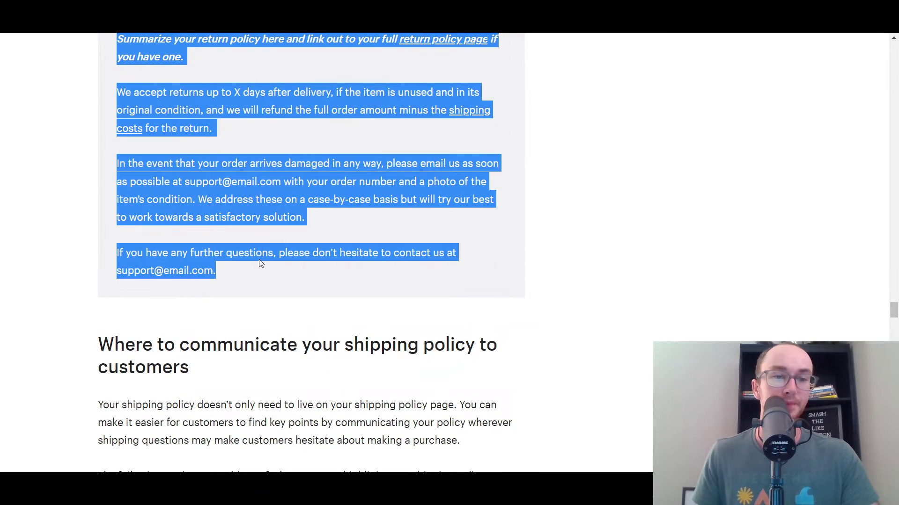
pyautogui.rightClick(261, 264)
pyautogui.click(271, 266)
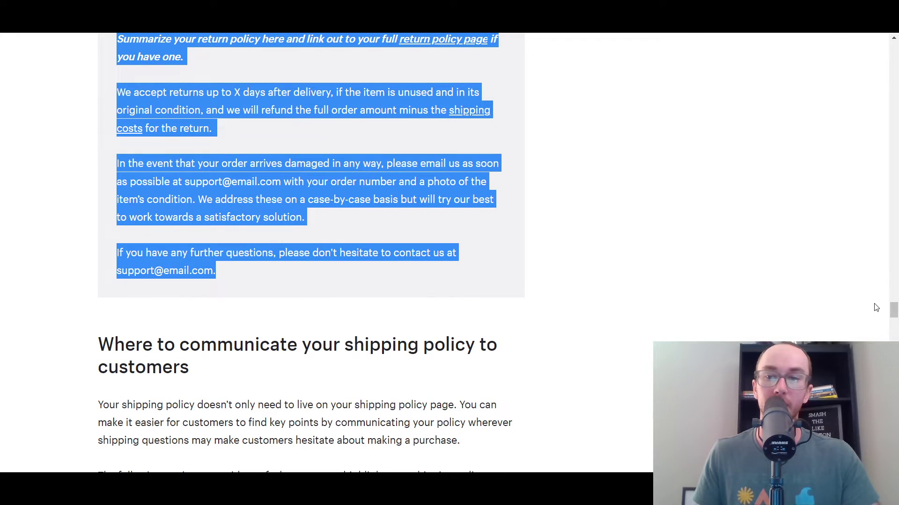
# - Examine the shipping policy template's sections, from international shipping and pickup back to the opening guidance on italicized, bold text
pyautogui.moveTo(894, 311); pyautogui.dragTo(894, 294)
pyautogui.click(581, 227)
pyautogui.scroll(9, 582, 227)
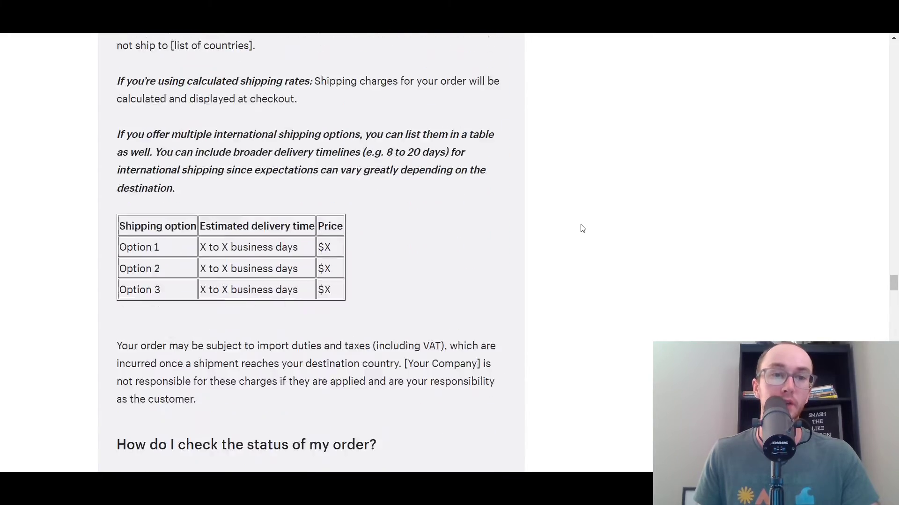
pyautogui.scroll(10, 582, 228)
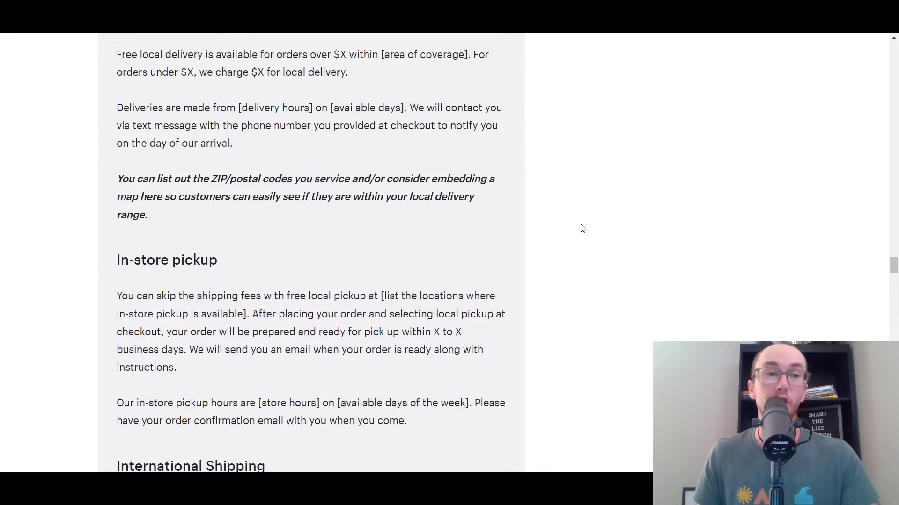
pyautogui.scroll(14, 582, 228)
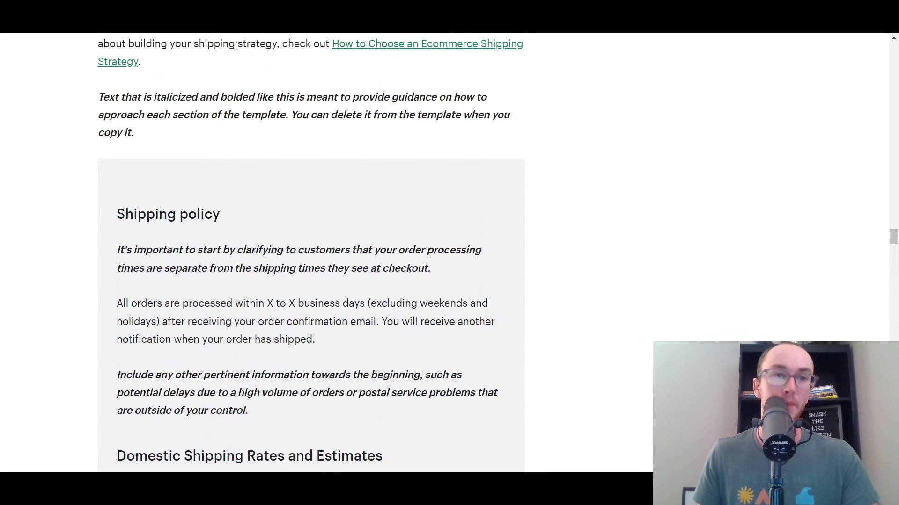
pyautogui.scroll(-3, 368, 315)
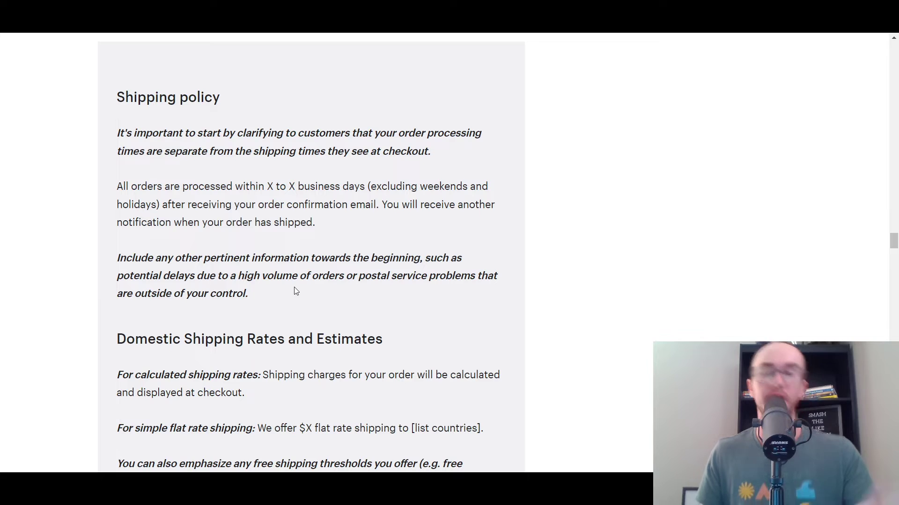
# - Examine the shipping policy template's domestic rates, local delivery, international shipping, order status, P.O. boxes and returns sections
pyautogui.scroll(-10, 295, 290)
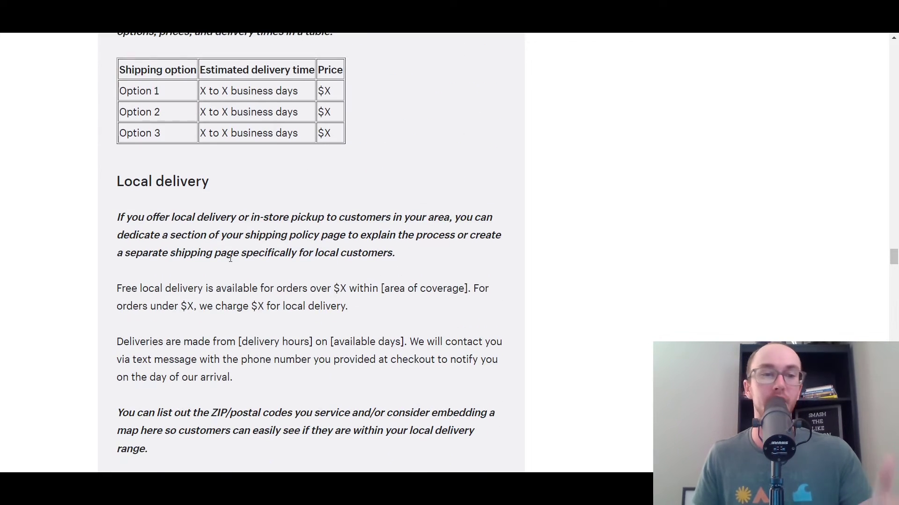
pyautogui.moveTo(894, 259); pyautogui.dragTo(894, 255)
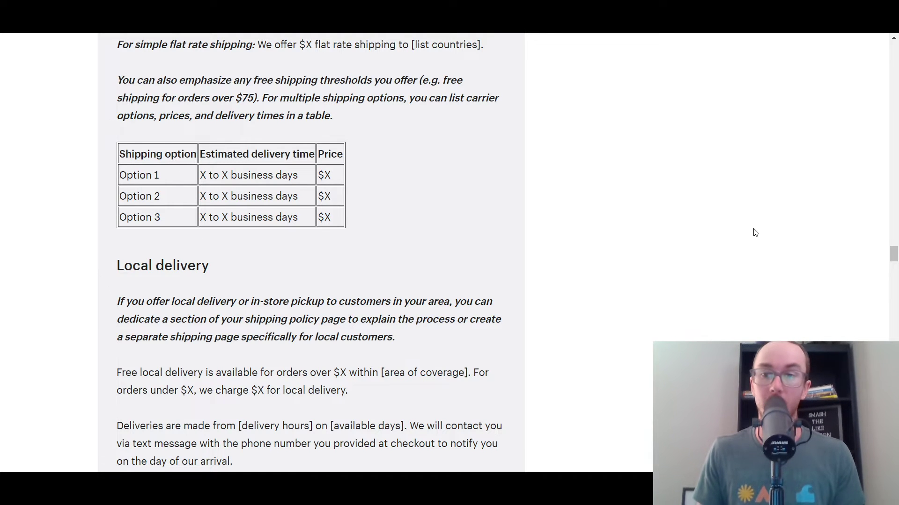
pyautogui.moveTo(895, 257); pyautogui.dragTo(892, 270)
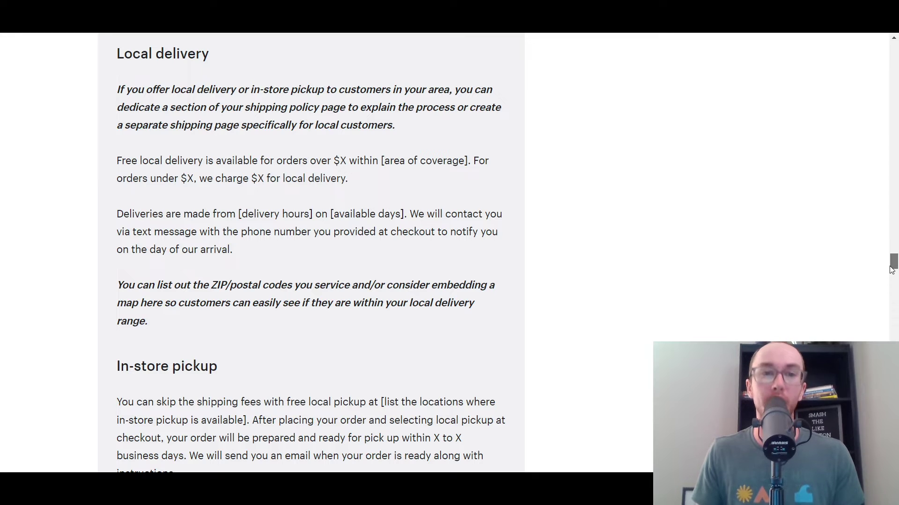
pyautogui.moveTo(891, 270); pyautogui.dragTo(895, 287)
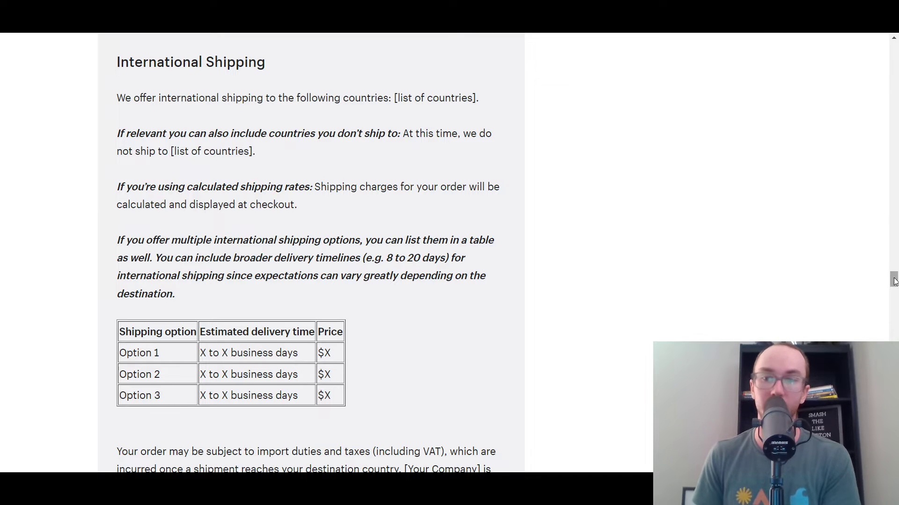
pyautogui.moveTo(895, 280); pyautogui.dragTo(894, 296)
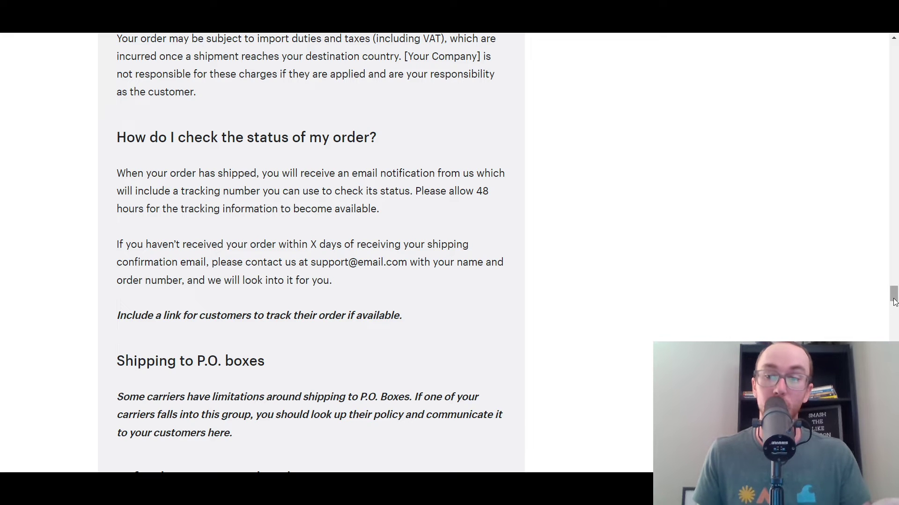
pyautogui.scroll(-1, 894, 302)
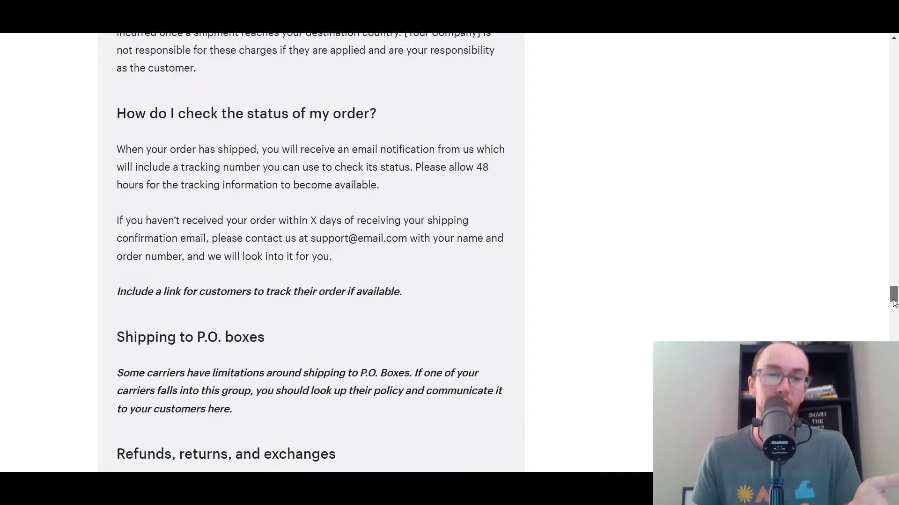
pyautogui.scroll(-5, 894, 303)
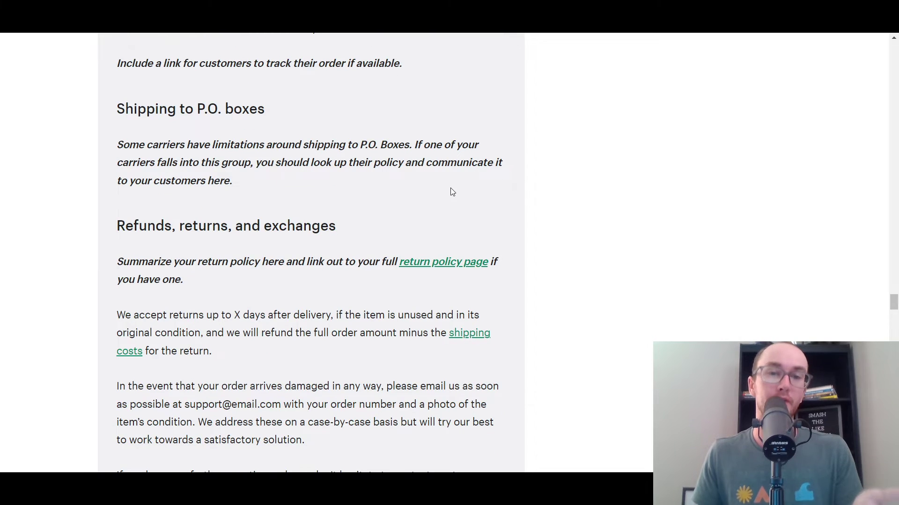
pyautogui.scroll(-5, 452, 192)
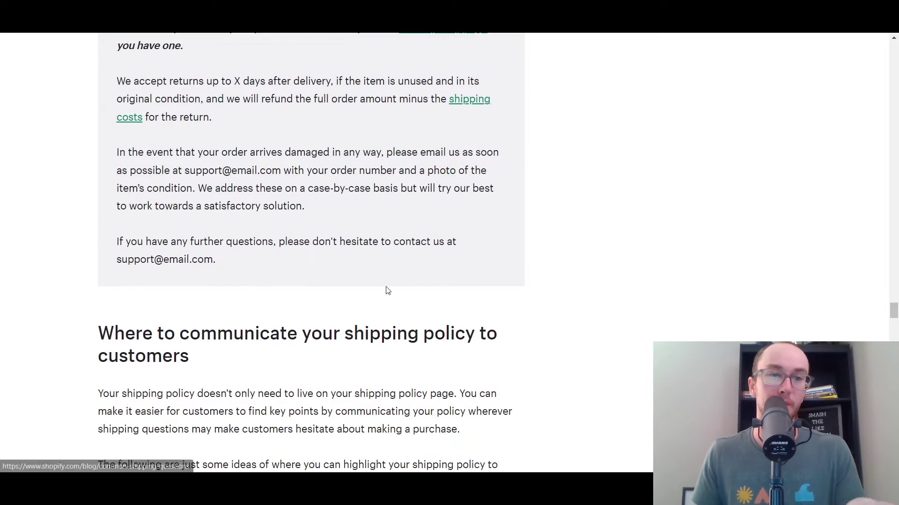
pyautogui.scroll(1, 498, 243)
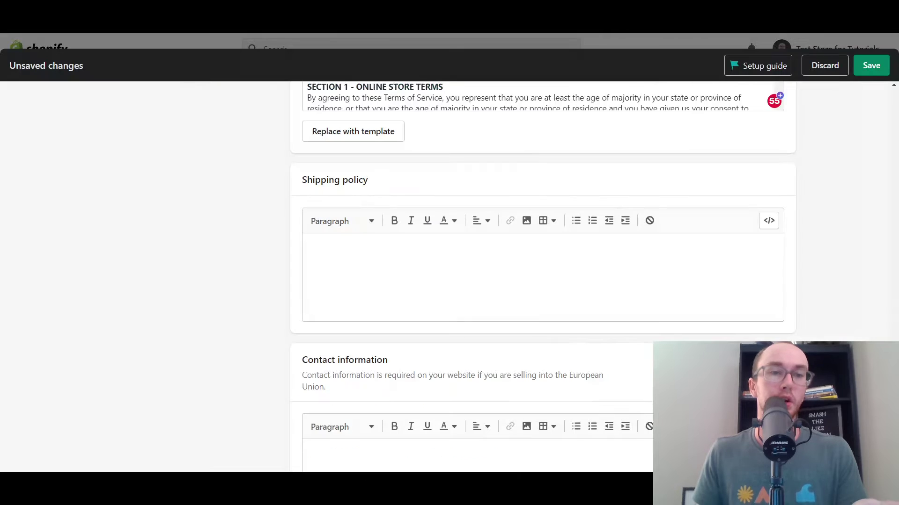
# - Paste the copied template into the store's empty shipping policy and check it from its opening heading
pyautogui.click(455, 272)
pyautogui.rightClick(455, 273)
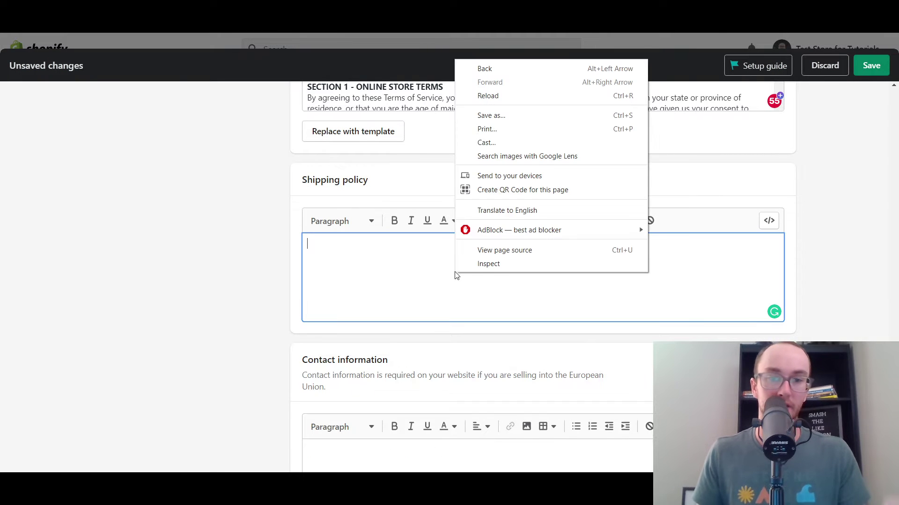
pyautogui.click(399, 280)
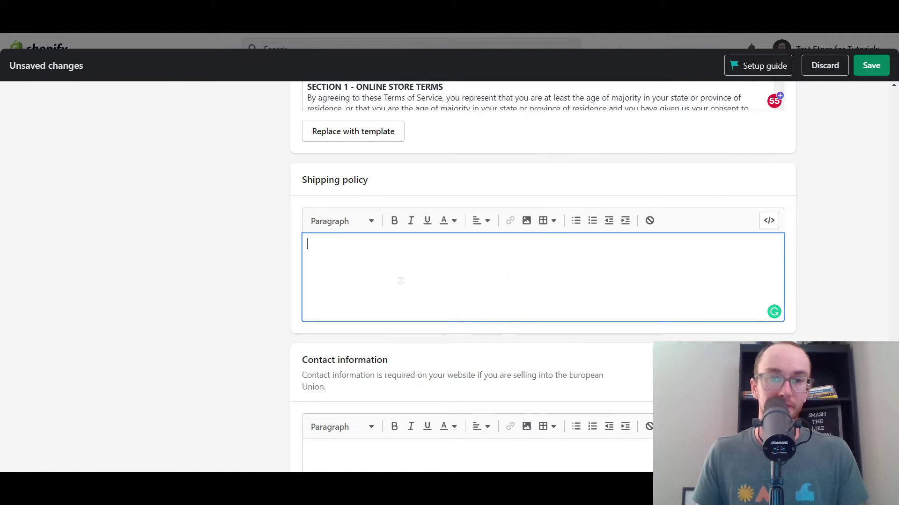
pyautogui.hotkey('ctrl', 'v')
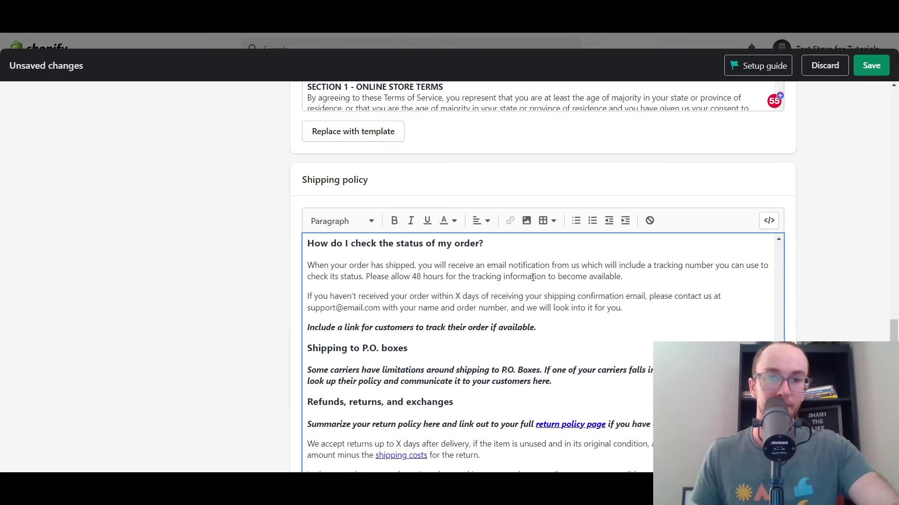
pyautogui.scroll(-1, 543, 281)
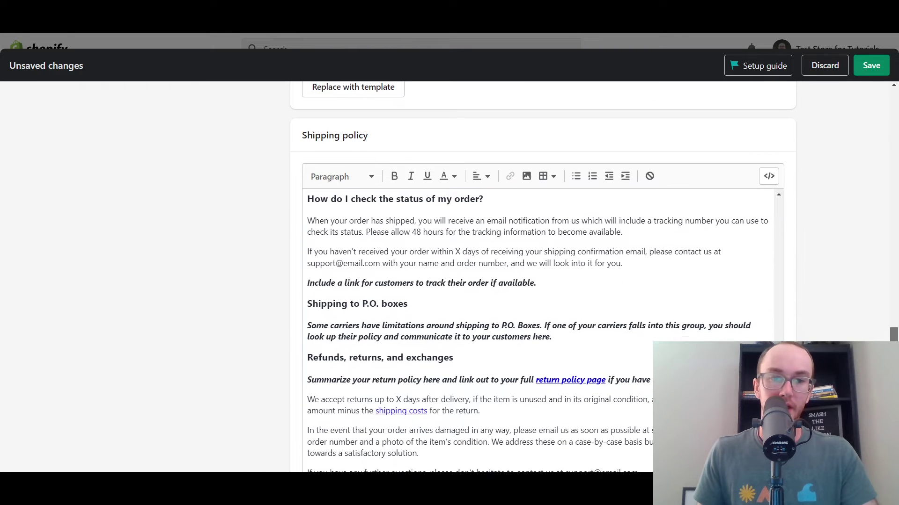
pyautogui.scroll(10, 583, 320)
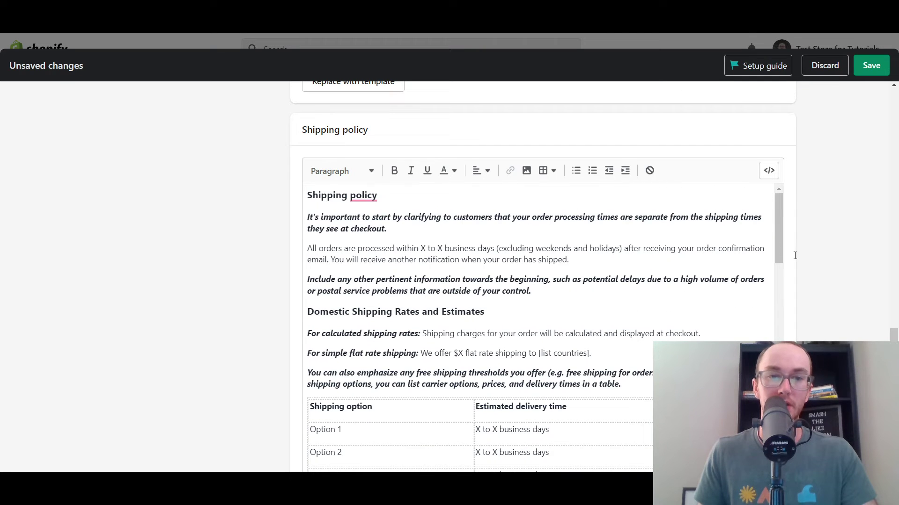
pyautogui.scroll(-2, 718, 215)
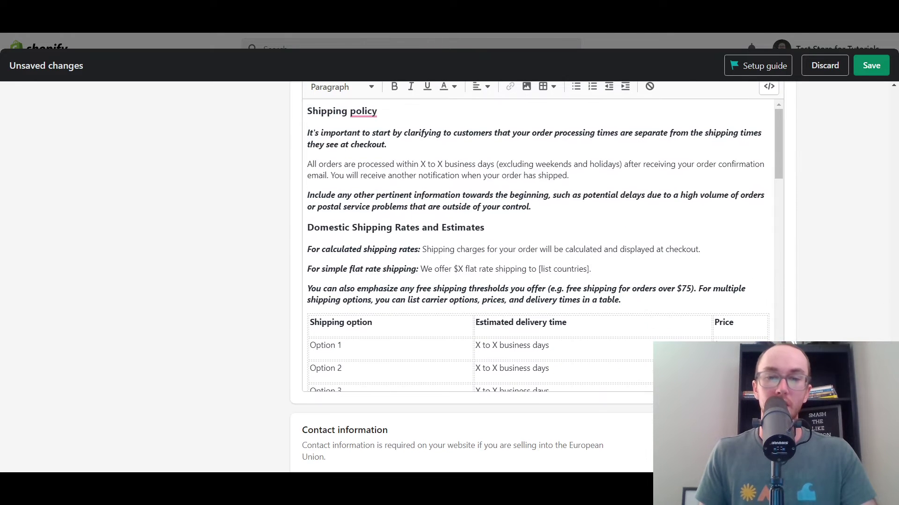
pyautogui.scroll(1, 718, 214)
# - Fill the store's contact information from its template and look back over the shipping policy text
pyautogui.scroll(-5, 543, 281)
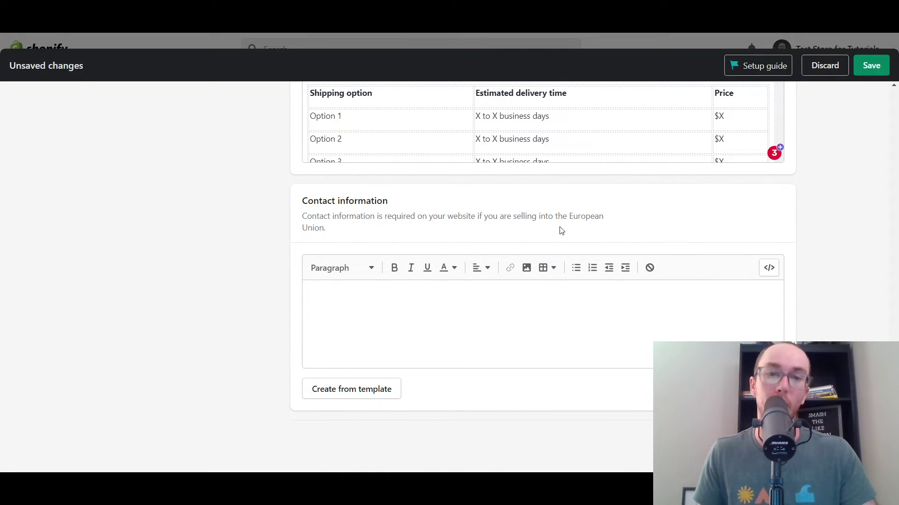
pyautogui.click(360, 392)
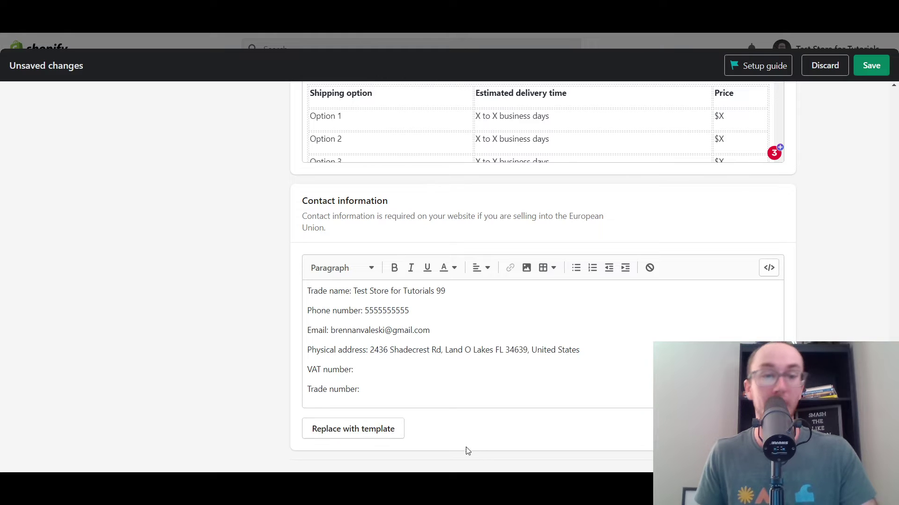
pyautogui.scroll(4, 543, 276)
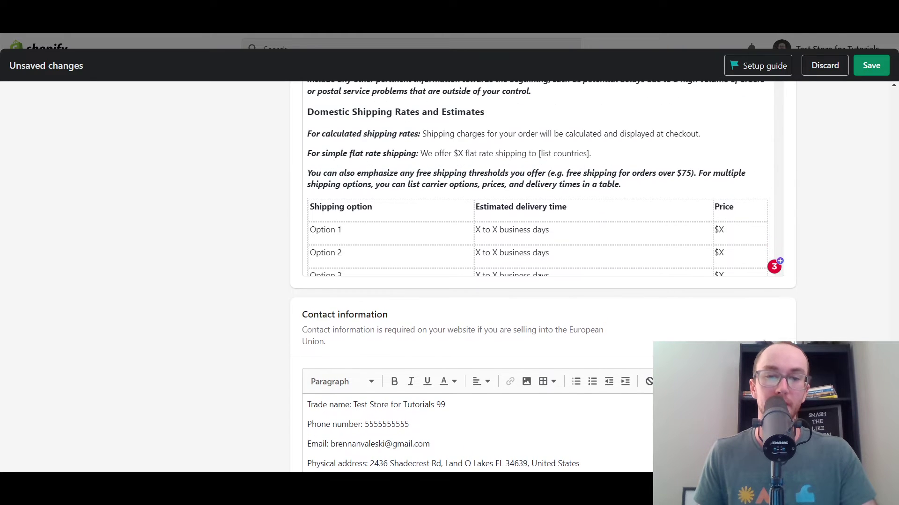
pyautogui.scroll(-3, 536, 276)
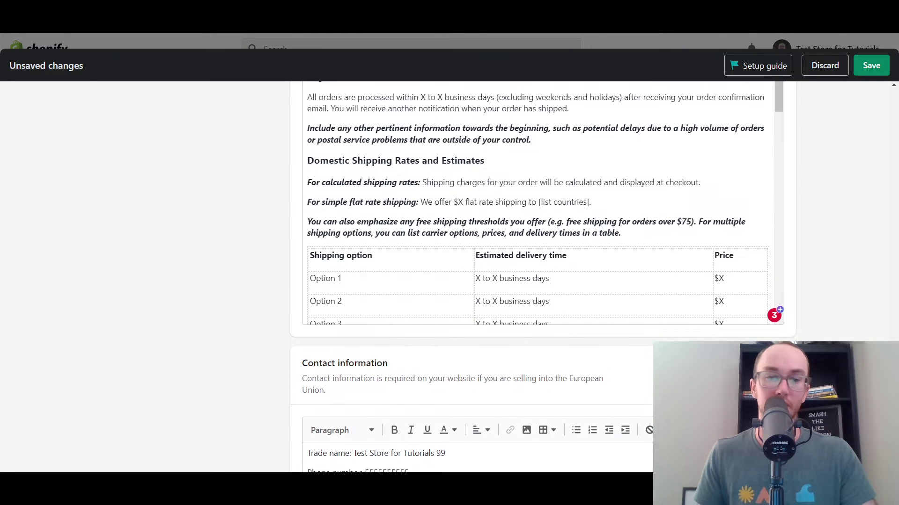
pyautogui.scroll(5, 537, 276)
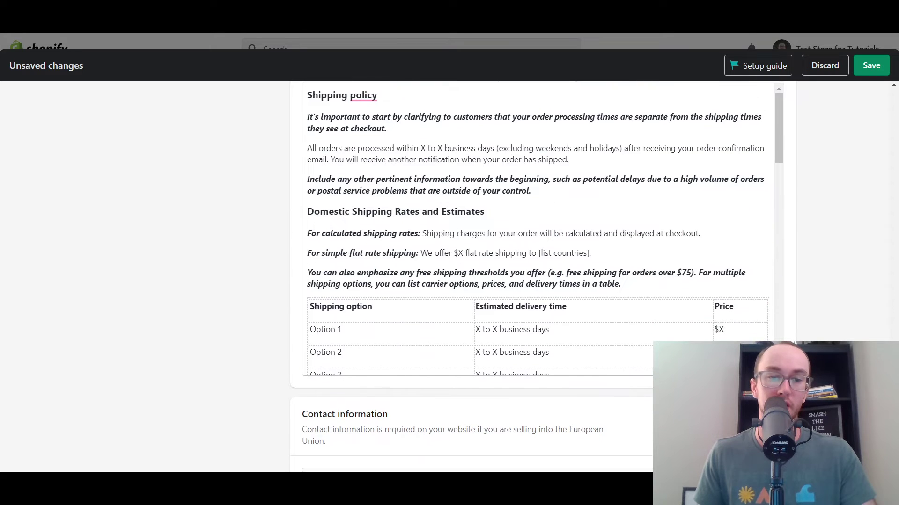
pyautogui.scroll(-1, 537, 276)
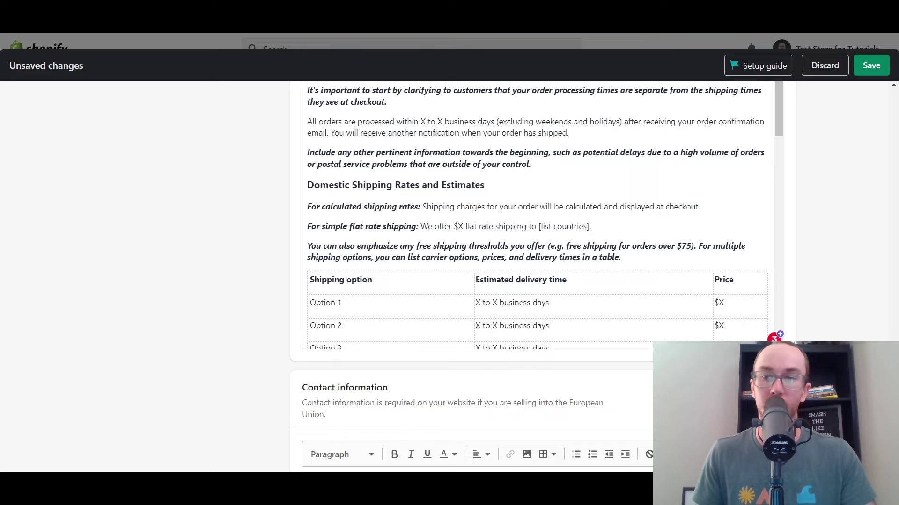
# - Save all the store policies
pyautogui.moveTo(893, 342); pyautogui.dragTo(894, 94)
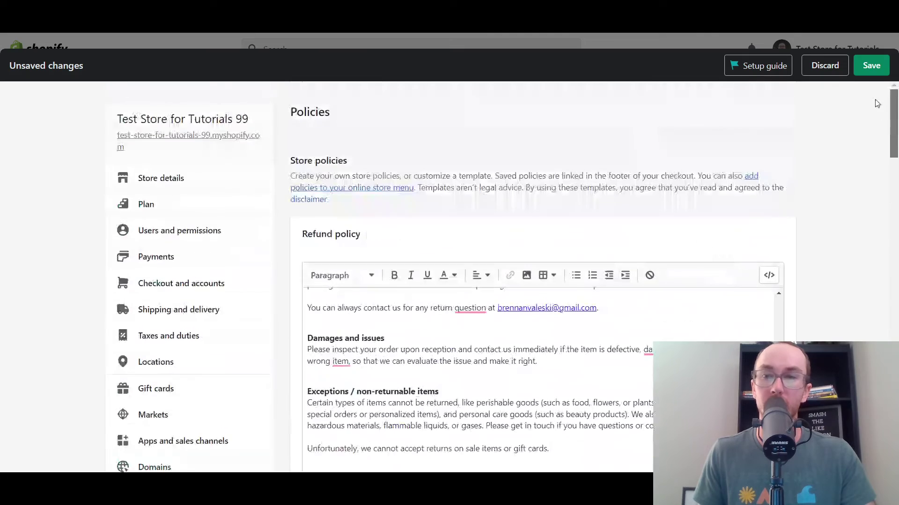
pyautogui.click(871, 65)
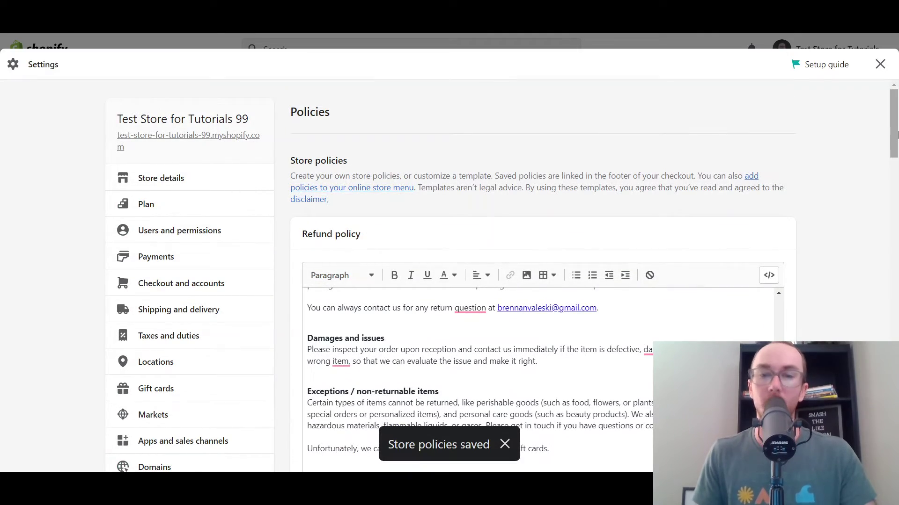
pyautogui.moveTo(895, 129); pyautogui.dragTo(895, 186)
pyautogui.scroll(8, 788, 204)
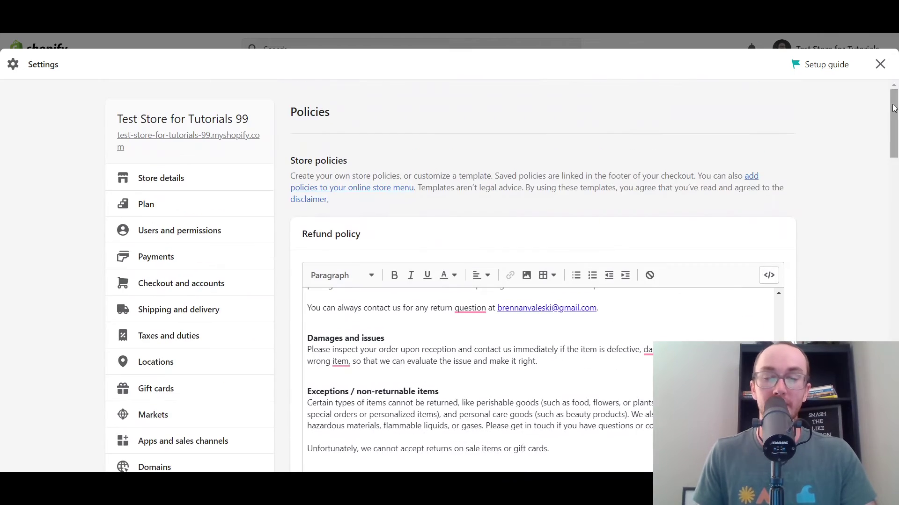
# - Leave the settings and open the online store's navigation menus
pyautogui.click(880, 66)
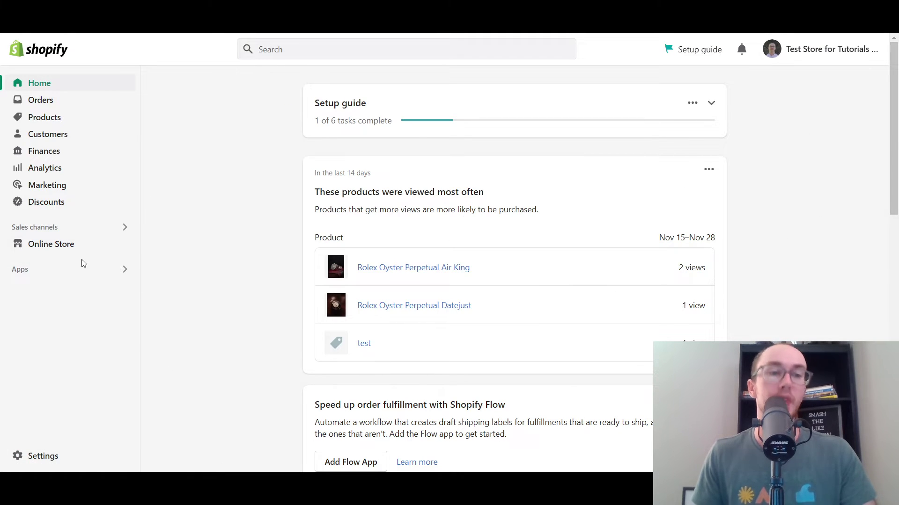
pyautogui.click(64, 253)
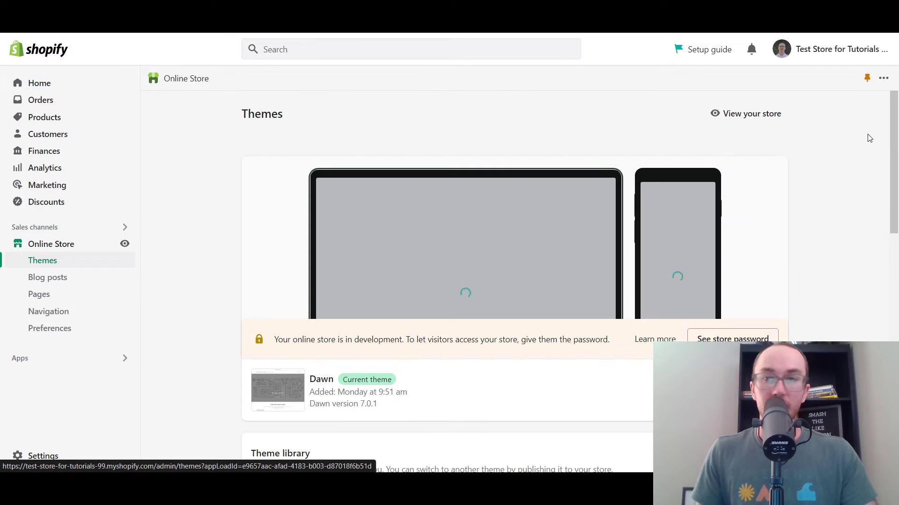
pyautogui.scroll(-2, 893, 140)
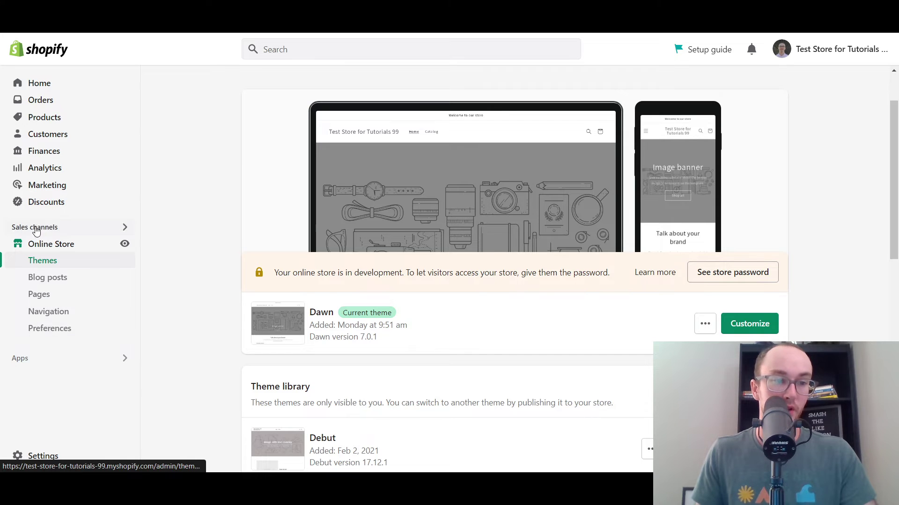
pyautogui.click(59, 317)
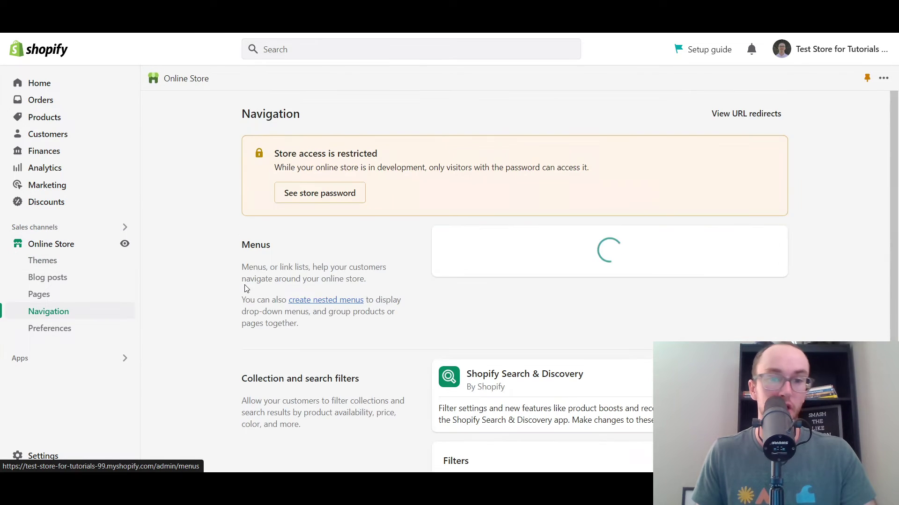
pyautogui.scroll(-1, 894, 205)
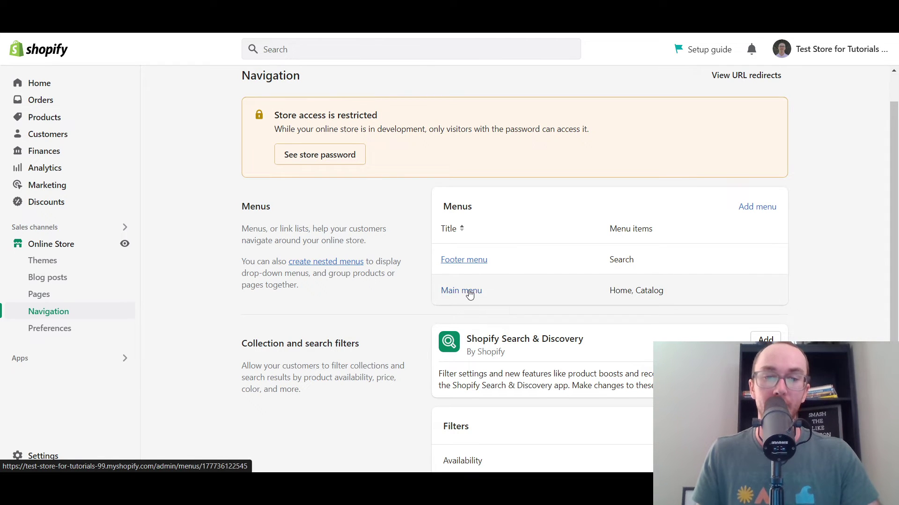
# - Open the footer menu for editing and check the links in the storefront's footer
pyautogui.click(463, 260)
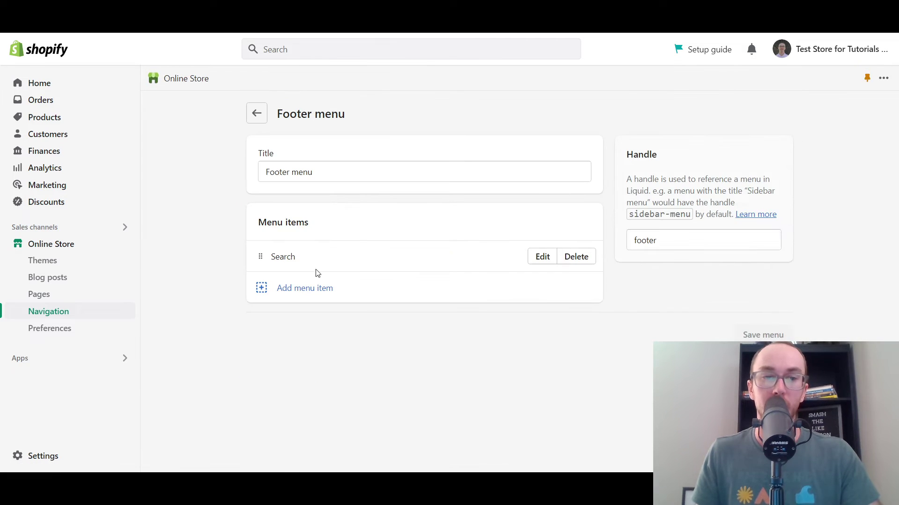
pyautogui.click(257, 113)
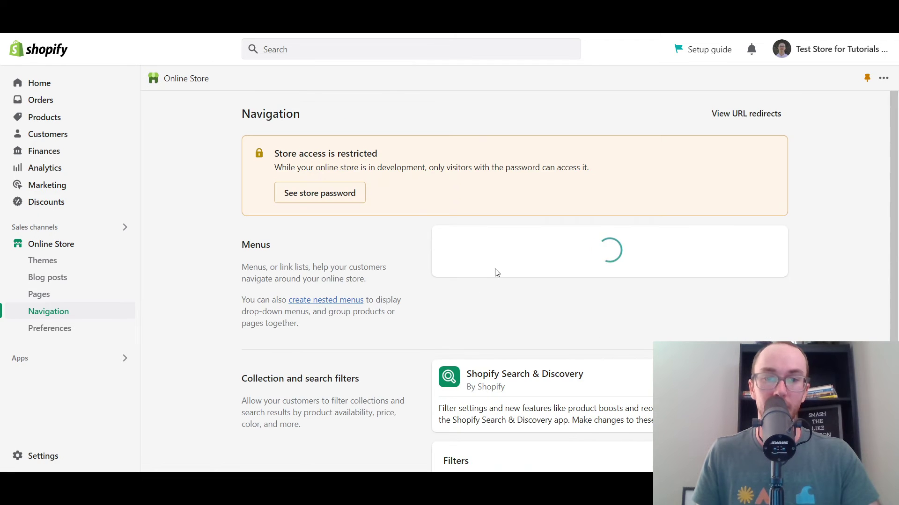
pyautogui.click(465, 300)
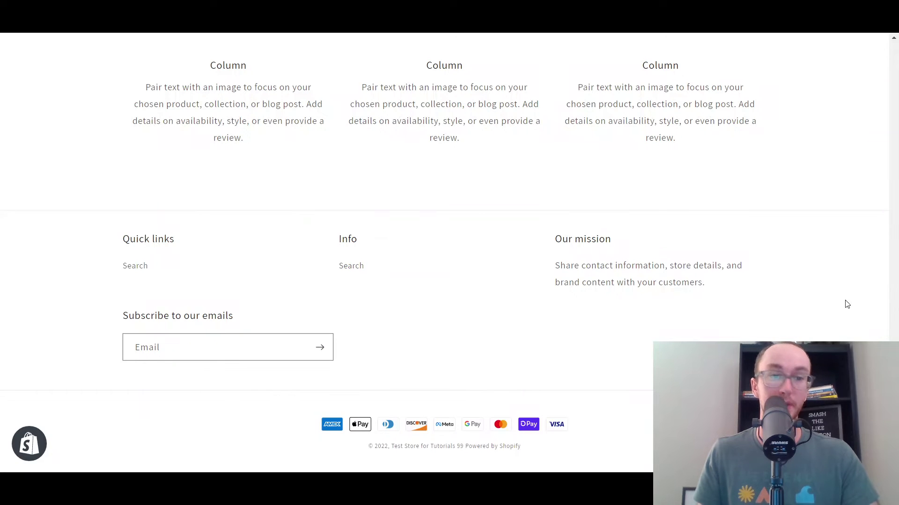
pyautogui.moveTo(889, 419)
pyautogui.mouseDown()
pyautogui.moveTo(890, 69)
pyautogui.moveTo(877, 241)
pyautogui.moveTo(889, 419)
pyautogui.mouseUp()
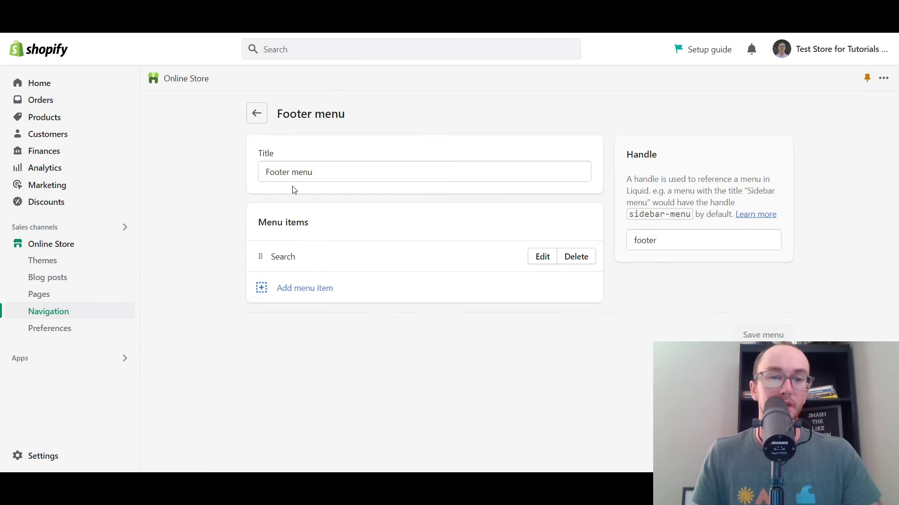
# - Add a Contact Information item to the footer menu, linked to the store's Contact Information policy
pyautogui.click(323, 288)
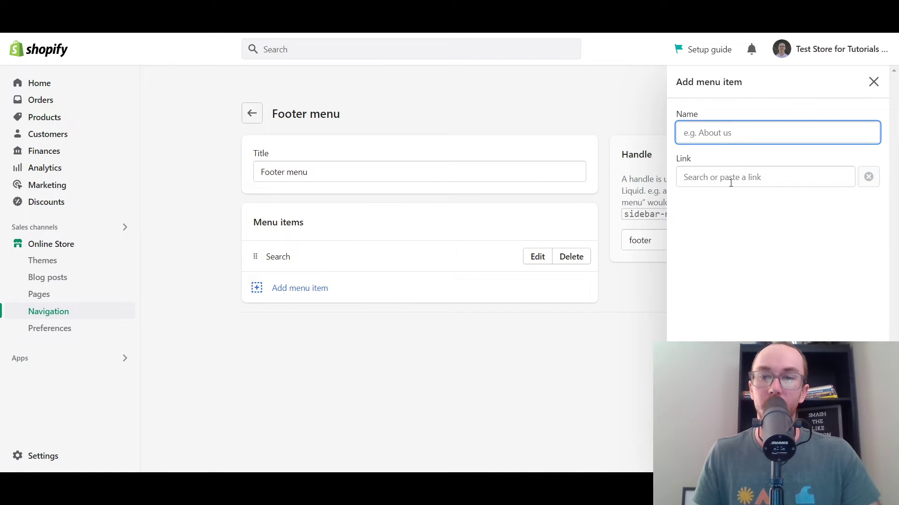
pyautogui.click(731, 183)
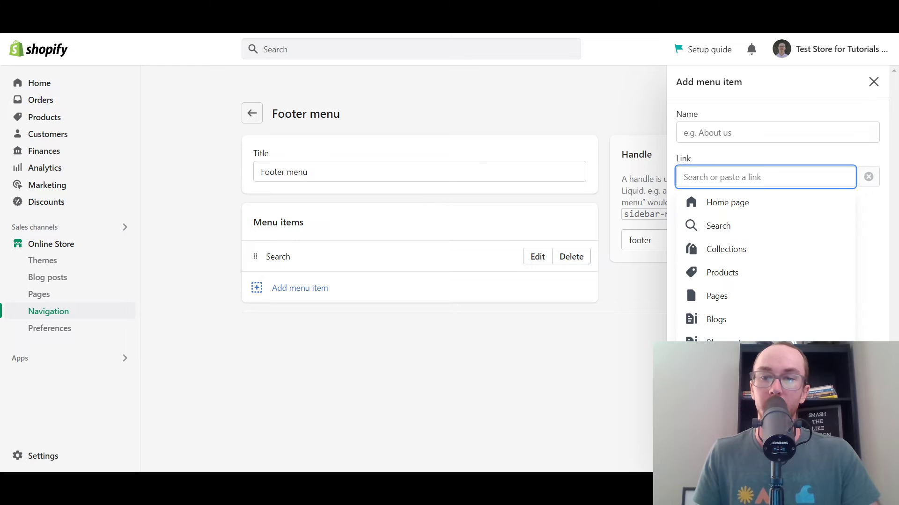
pyautogui.click(723, 366)
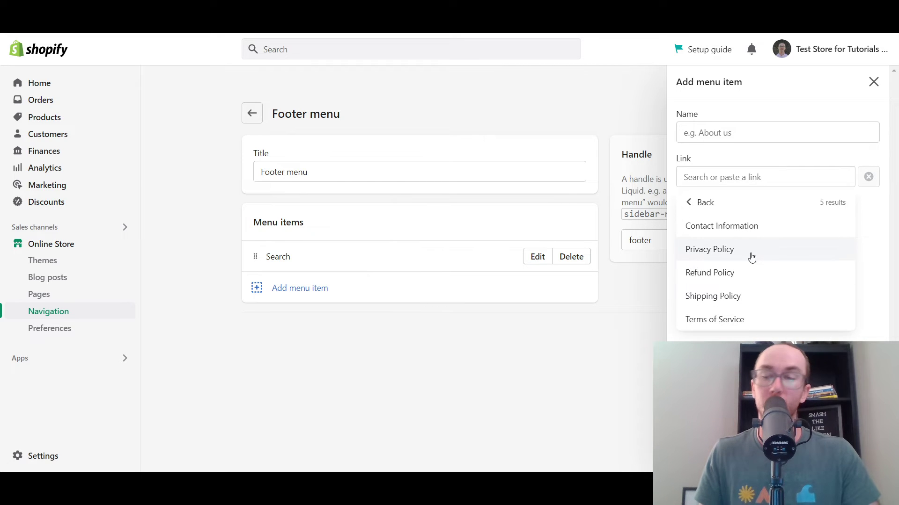
pyautogui.click(734, 229)
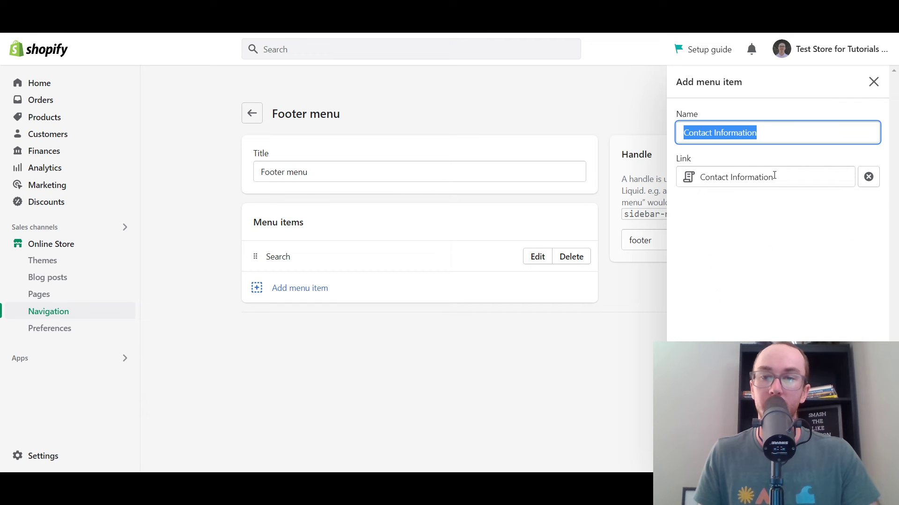
pyautogui.press('Return')
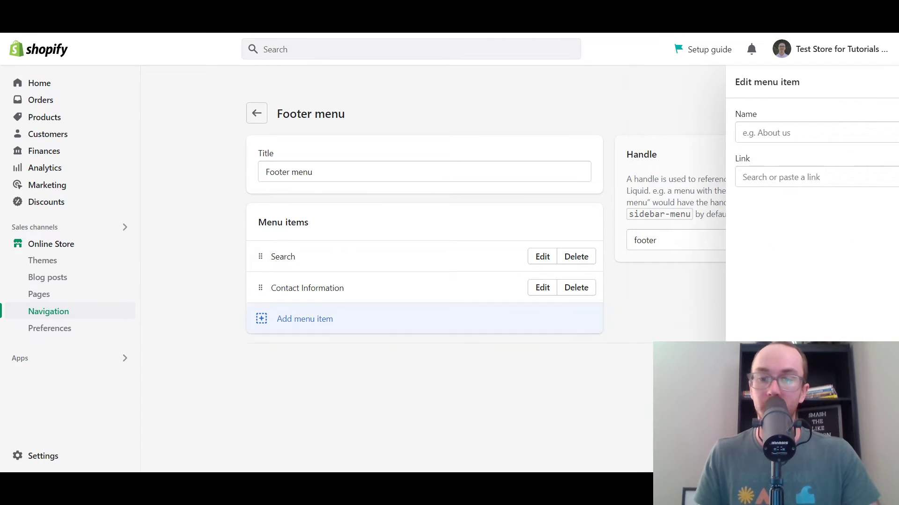
# - Add a Privacy Policy item to the footer menu, linked to the store's privacy policy
pyautogui.click(295, 323)
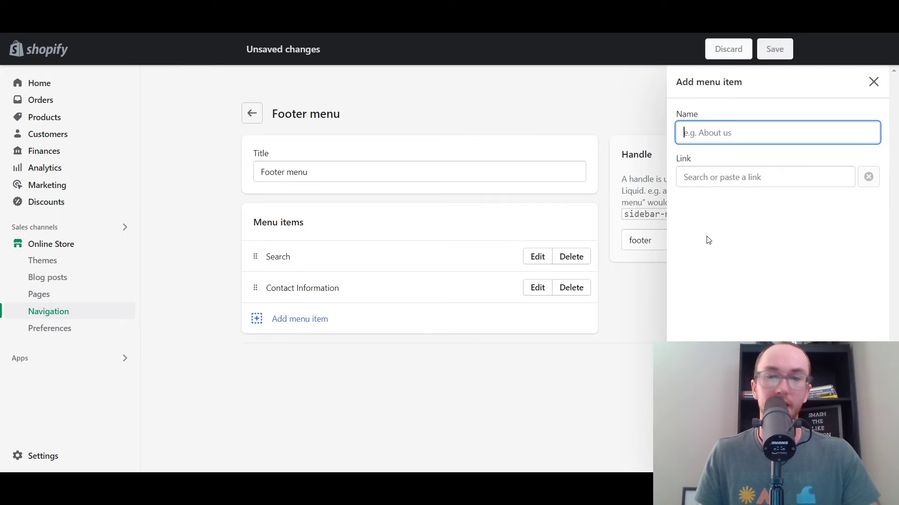
pyautogui.click(759, 177)
pyautogui.click(740, 295)
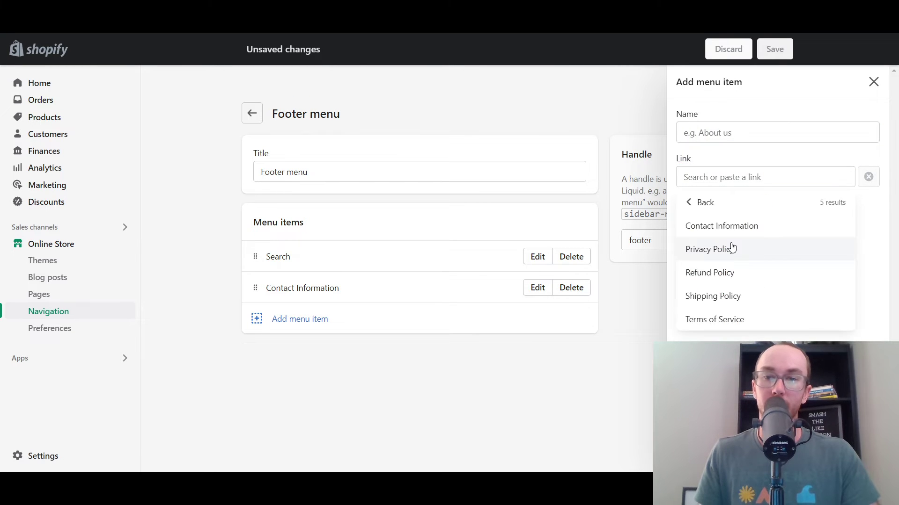
pyautogui.click(736, 249)
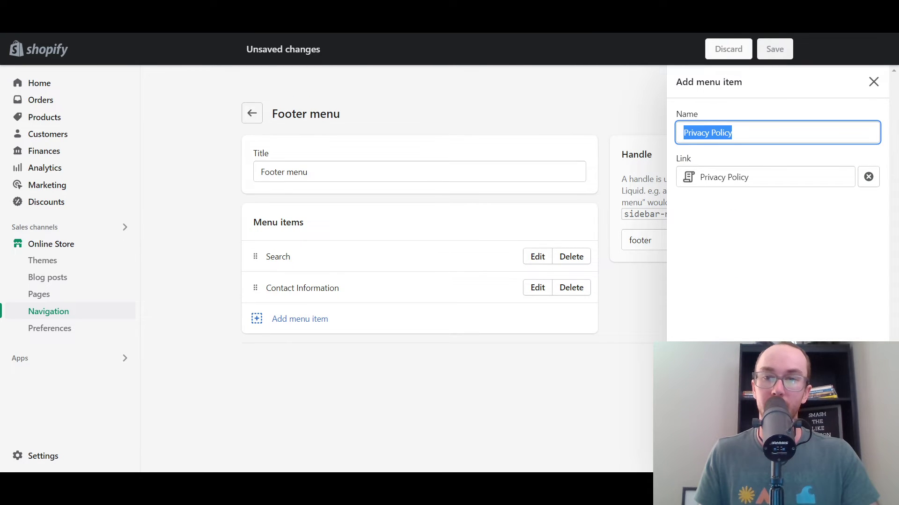
pyautogui.press('Return')
# - Add a Refund Policy item to the footer menu, linked to the store's refund policy
pyautogui.click(367, 359)
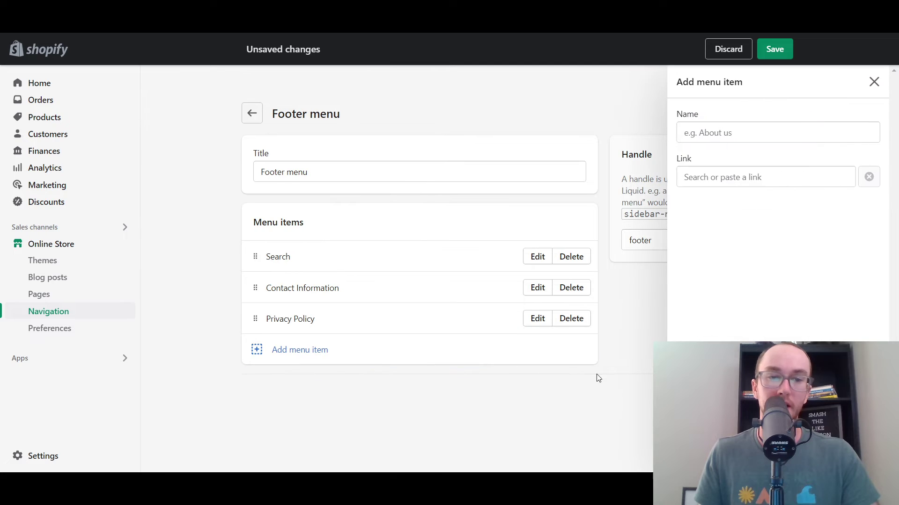
pyautogui.click(743, 181)
pyautogui.click(737, 295)
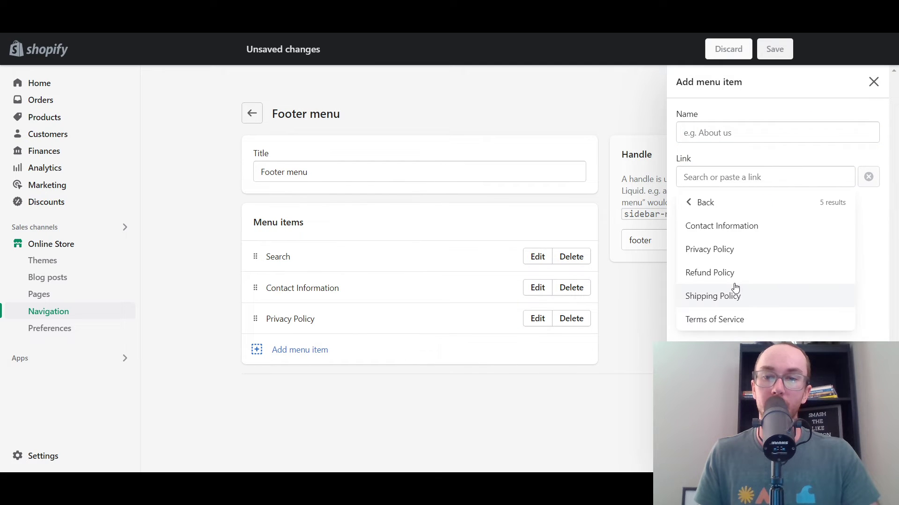
pyautogui.click(756, 275)
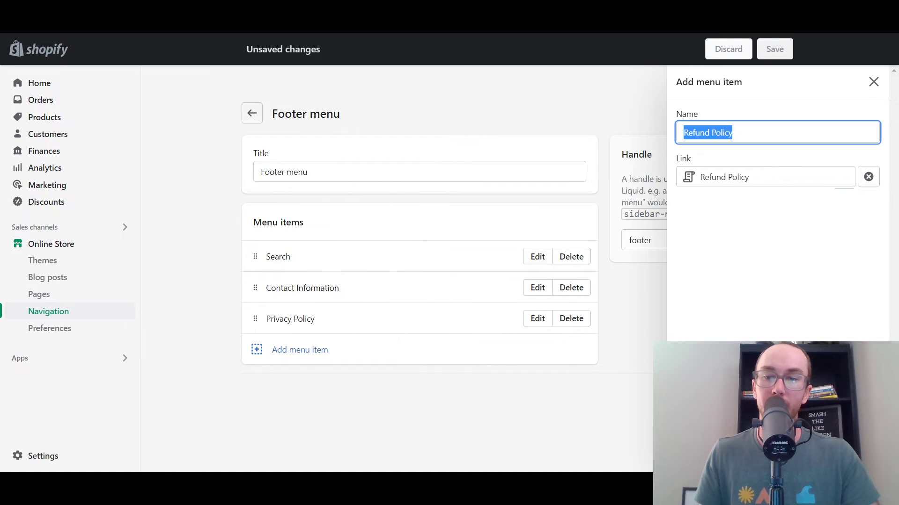
pyautogui.press('Return')
# - Add a Shipping Policy item to the footer menu, linked to the store's shipping policy
pyautogui.click(299, 380)
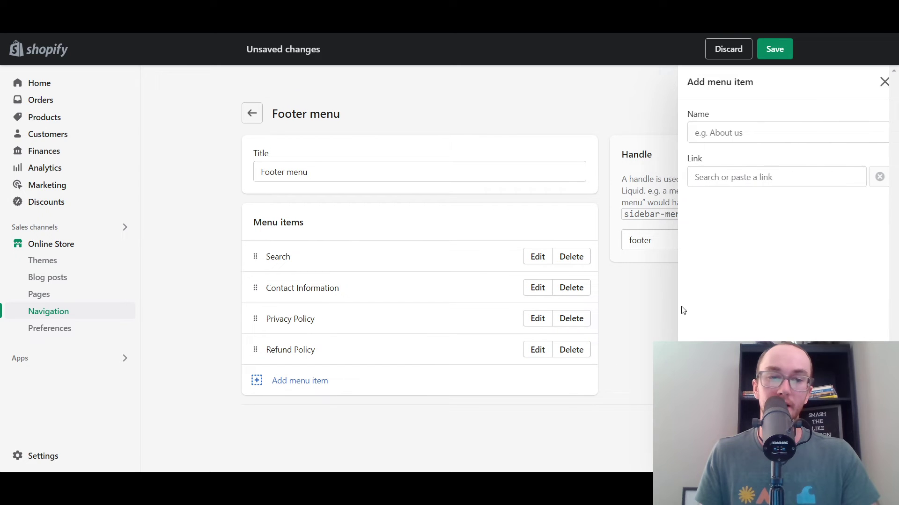
pyautogui.click(732, 183)
pyautogui.click(738, 336)
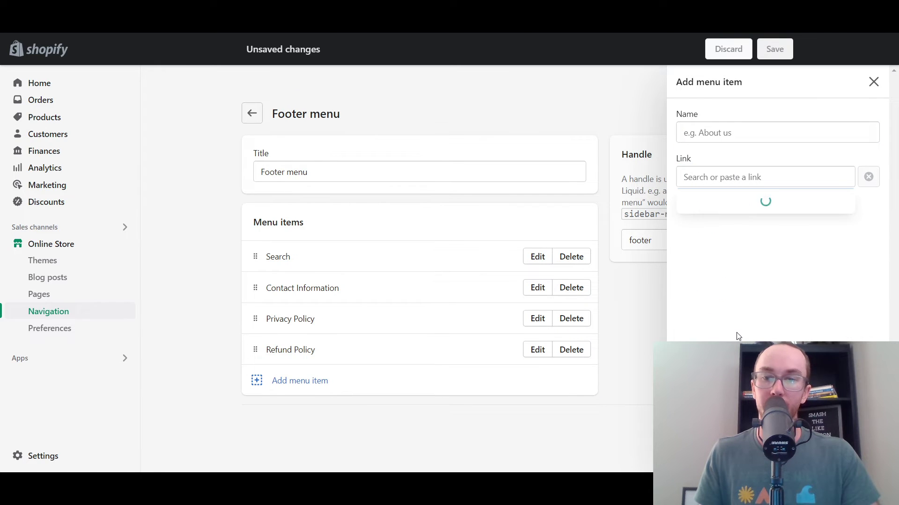
pyautogui.click(730, 296)
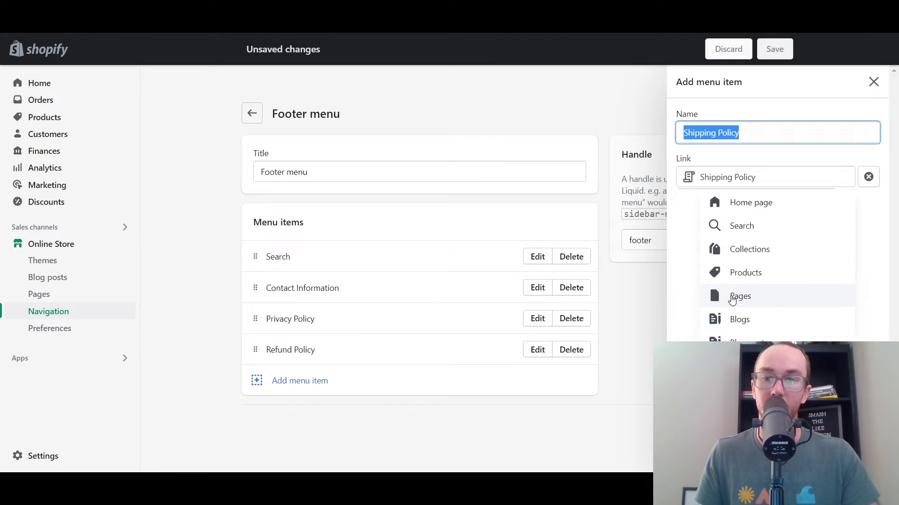
pyautogui.press('Return')
# - Add a Terms of Service item to the footer menu, linked to the store's terms of service
pyautogui.click(343, 415)
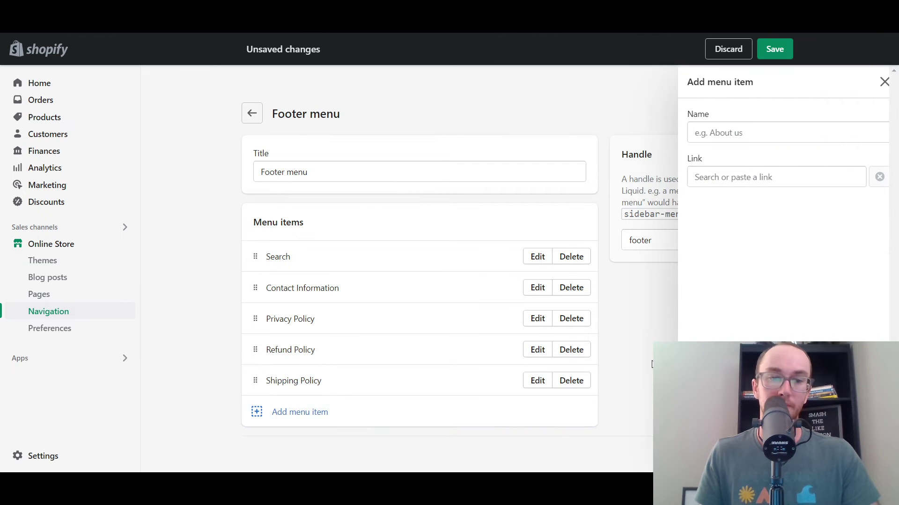
pyautogui.click(728, 178)
pyautogui.click(737, 335)
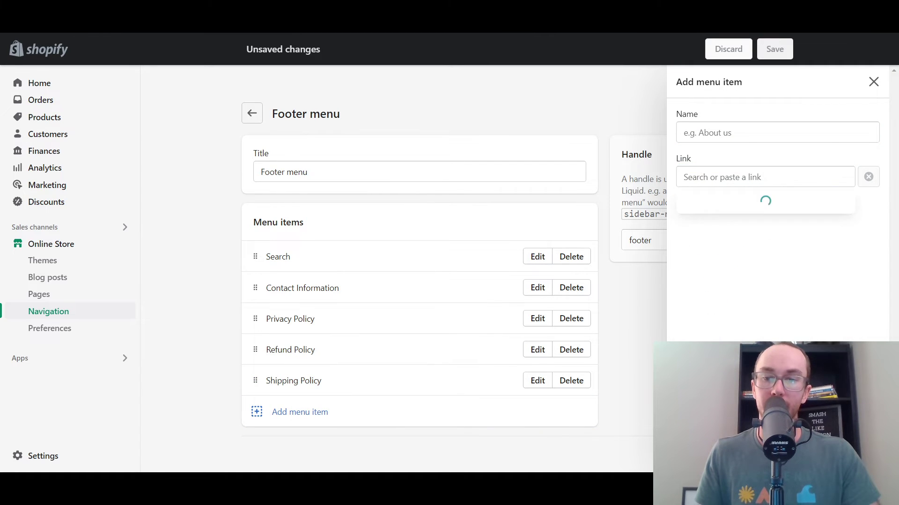
pyautogui.click(715, 320)
pyautogui.press('Return')
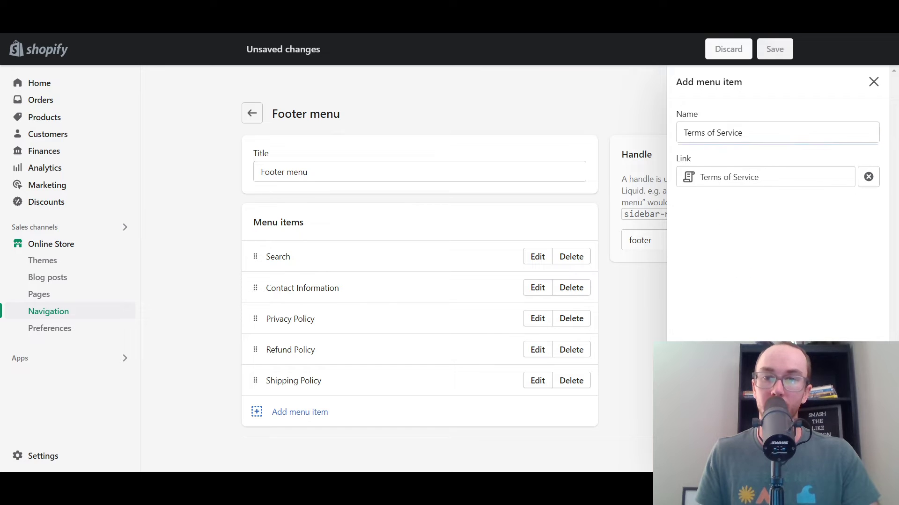
# - Review the list of footer menu items and save the menu
pyautogui.scroll(-1, 620, 379)
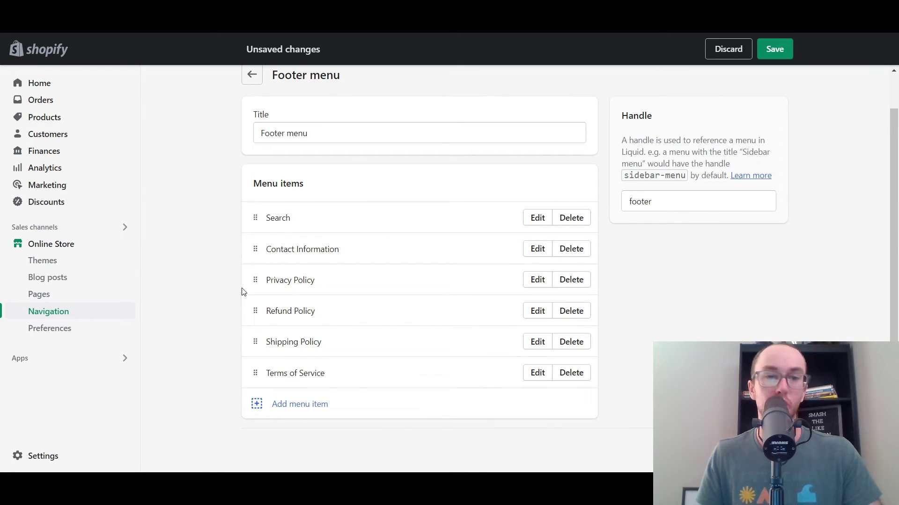
pyautogui.scroll(1, 177, 280)
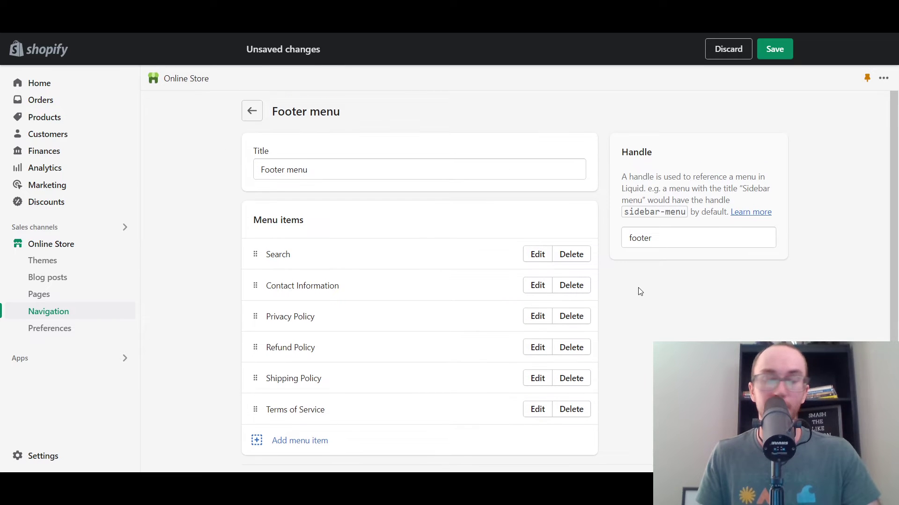
pyautogui.scroll(-1, 421, 263)
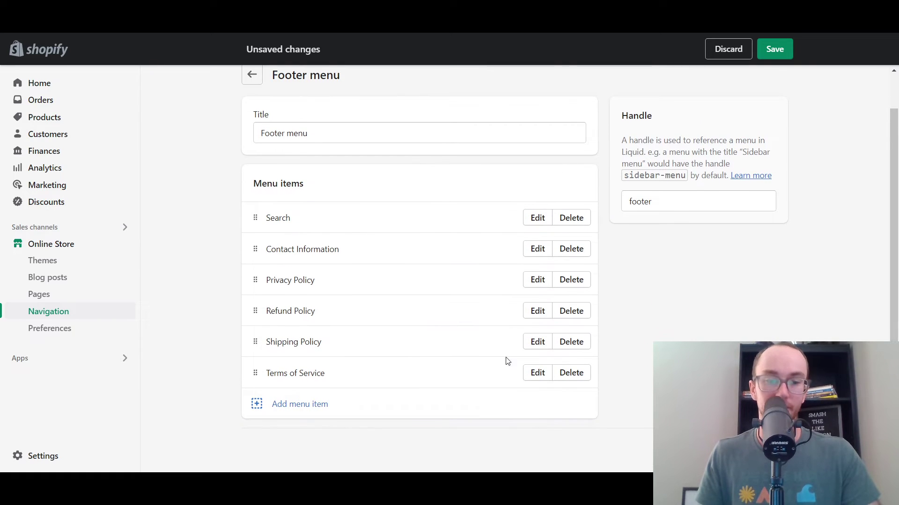
pyautogui.hotkey('ctrl', 's')
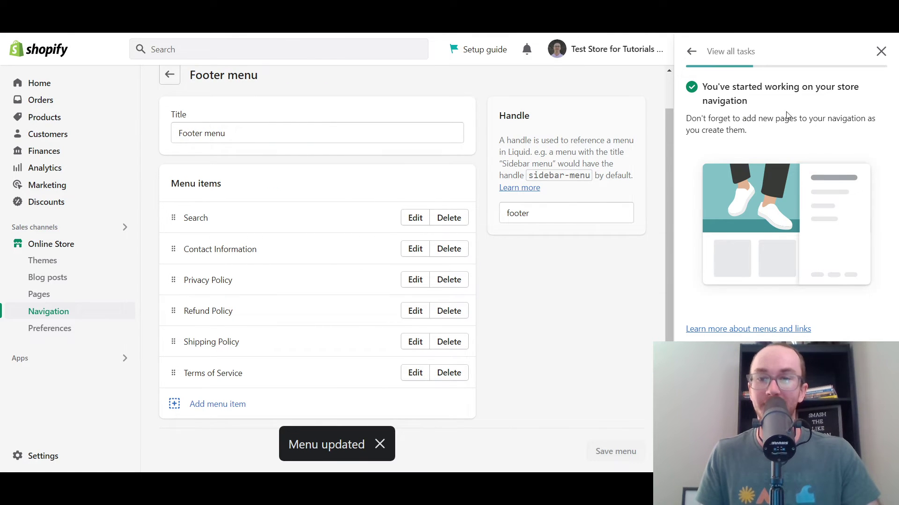
# - Switch to the storefront preview, reload it and check the policy links in its footer
pyautogui.click(105, 44)
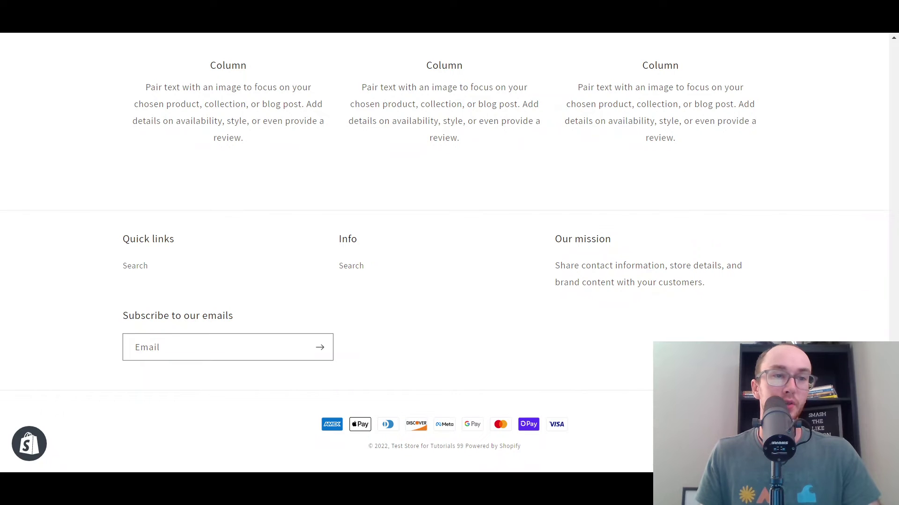
pyautogui.press('F5')
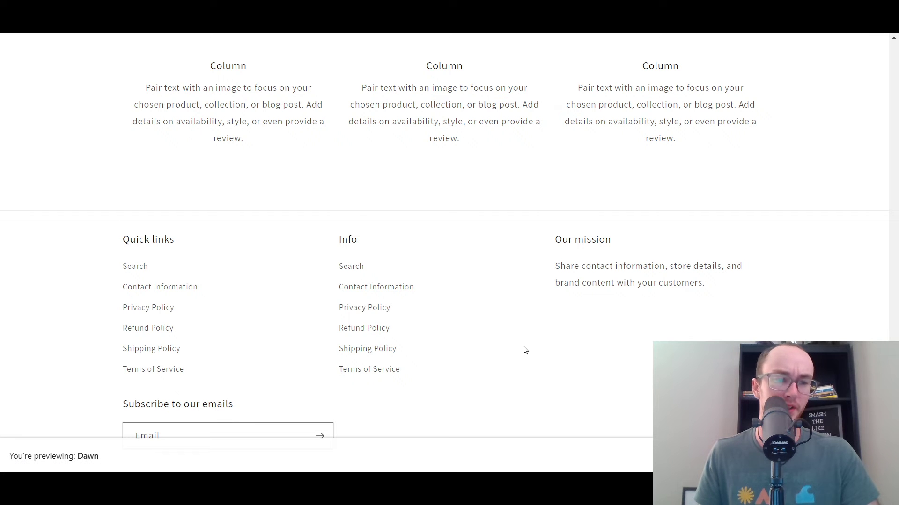
pyautogui.scroll(1, 344, 197)
pyautogui.scroll(-2, 344, 197)
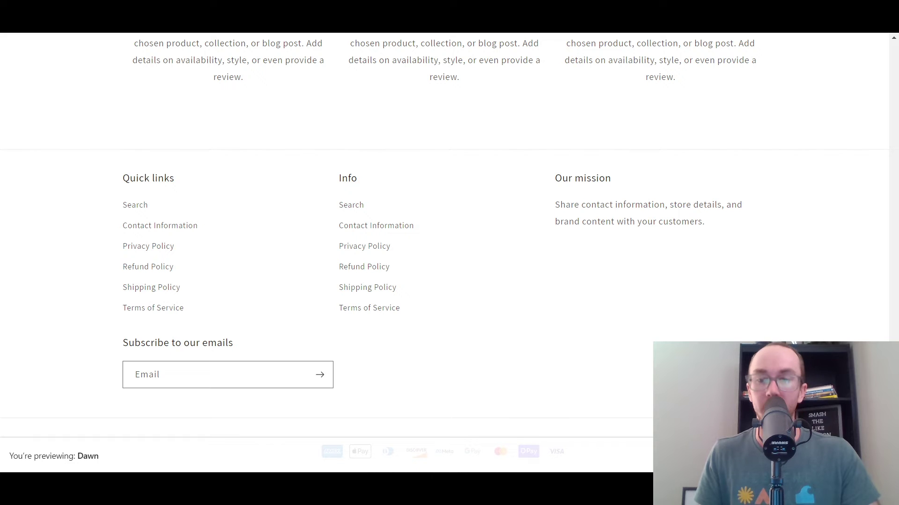
pyautogui.moveTo(893, 449); pyautogui.dragTo(866, 421)
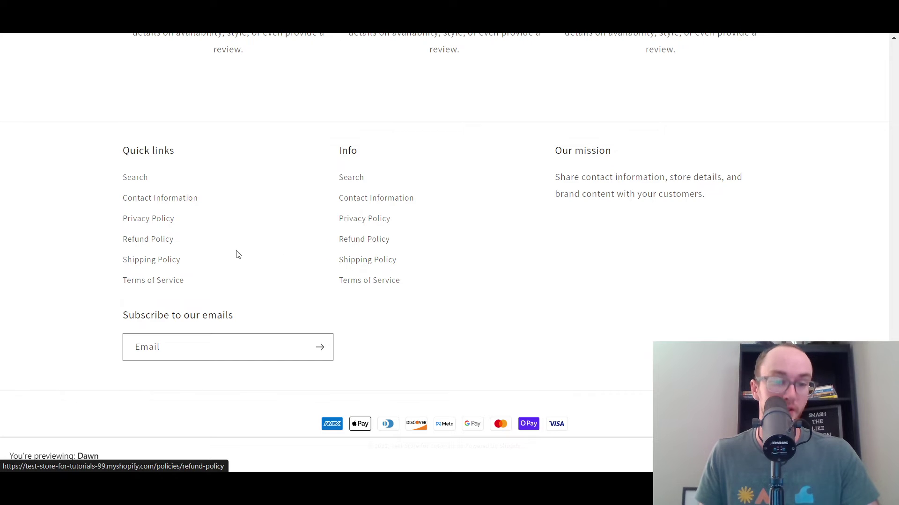
# - Open the Shipping Policy page from the storefront's footer, look through its text and return to the store's home page
pyautogui.click(361, 261)
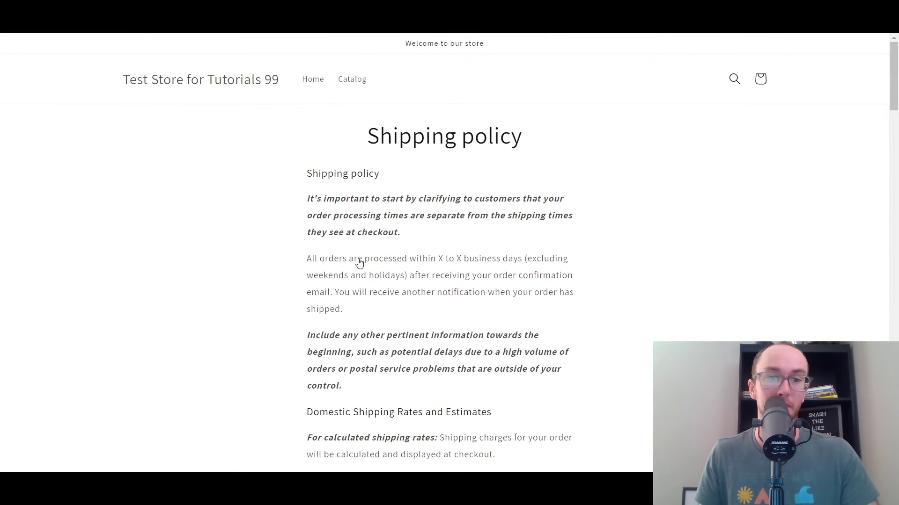
pyautogui.scroll(-1, 894, 103)
pyautogui.scroll(1, 894, 103)
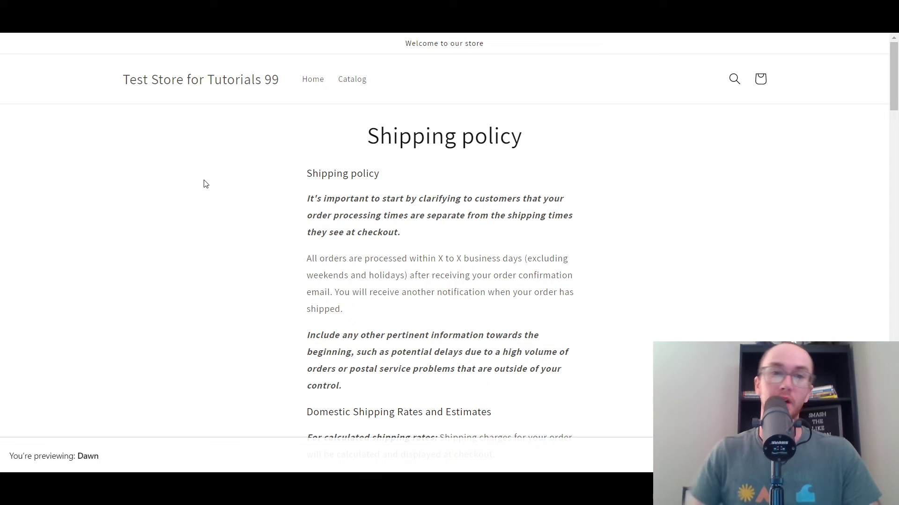
pyautogui.moveTo(893, 92); pyautogui.dragTo(894, 463)
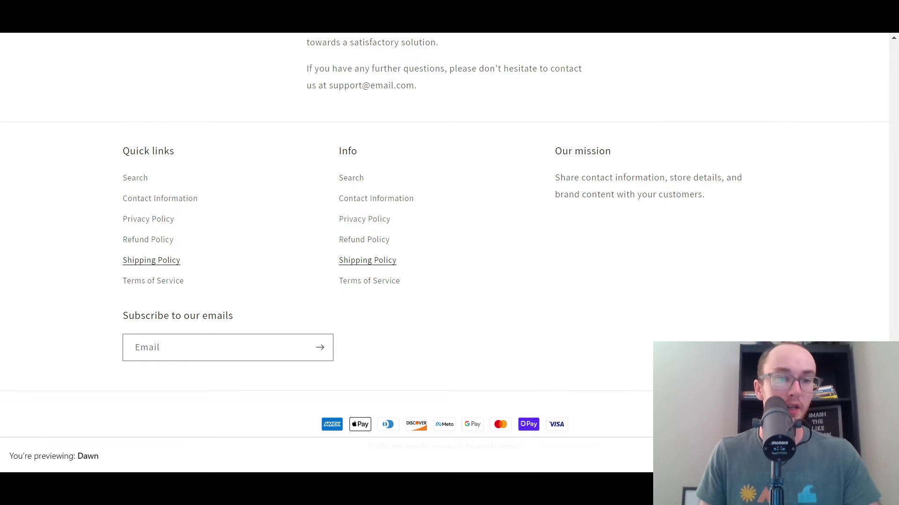
pyautogui.scroll(8, 450, 234)
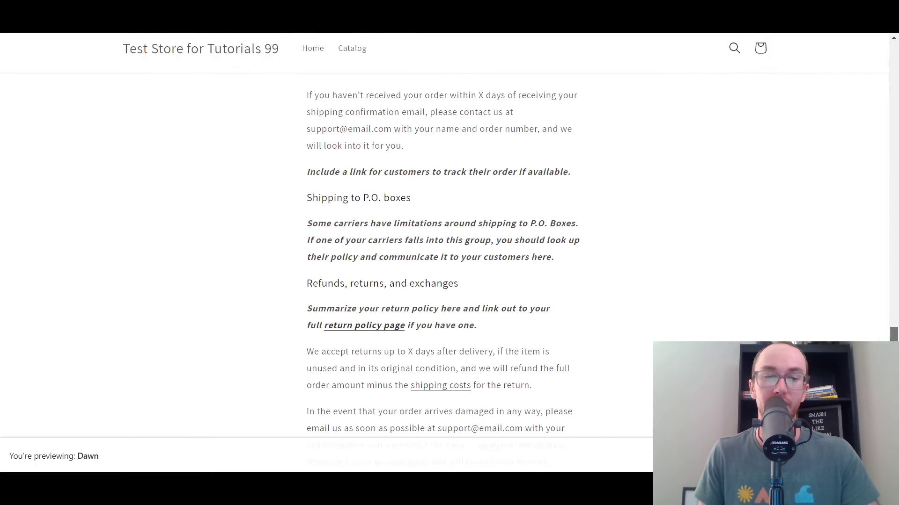
pyautogui.scroll(-7, 450, 234)
pyautogui.scroll(20, 684, 200)
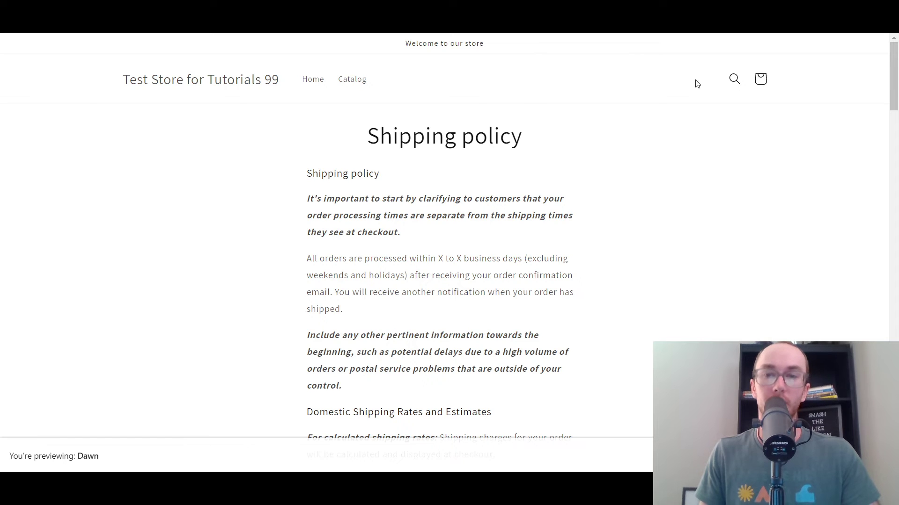
pyautogui.click(227, 85)
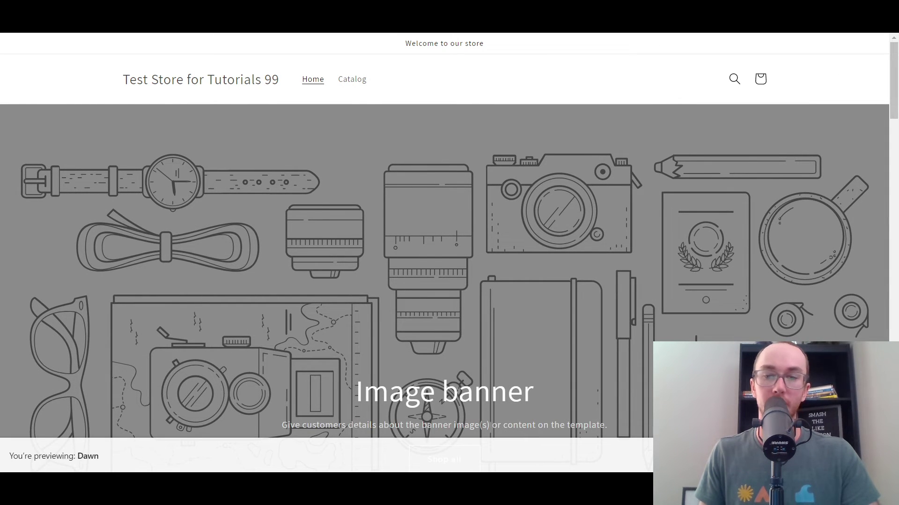
pyautogui.scroll(-20, 897, 211)
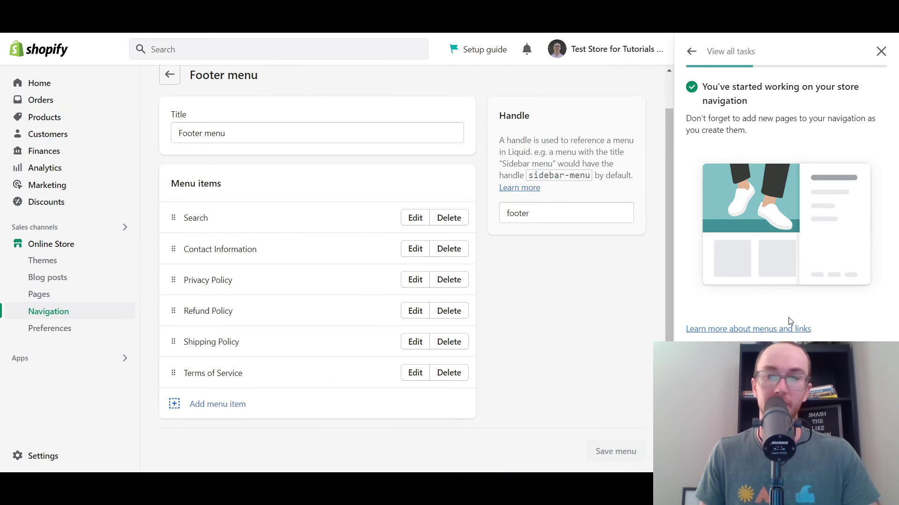
# - Back in the Shopify admin, close the setup guide and open the Main menu from the navigation menus for editing
pyautogui.click(881, 51)
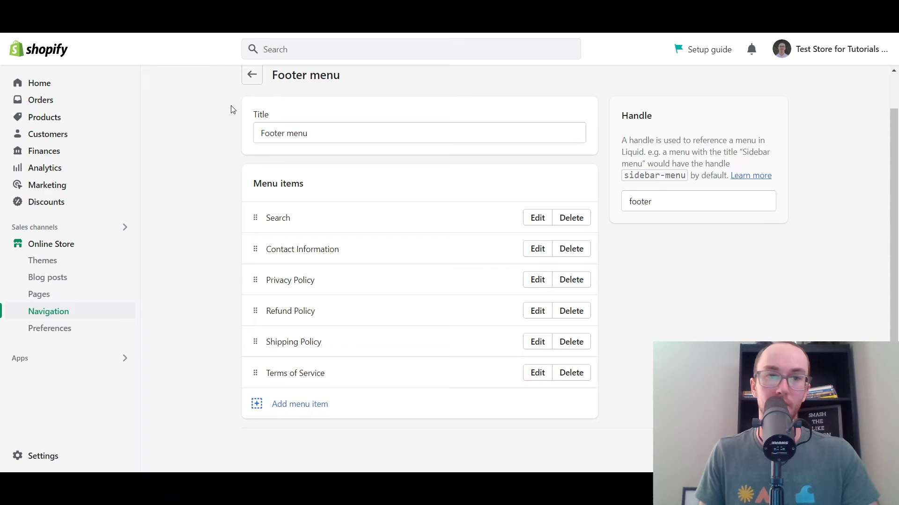
pyautogui.click(252, 76)
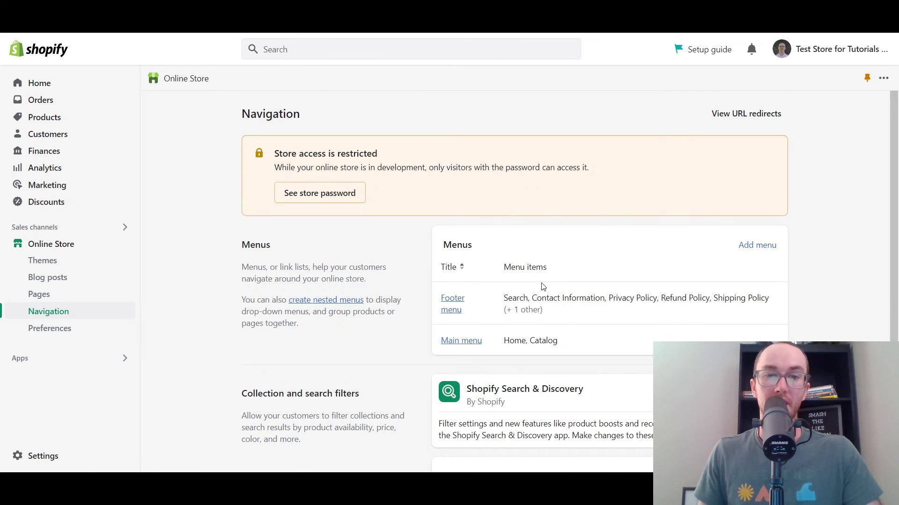
pyautogui.click(474, 342)
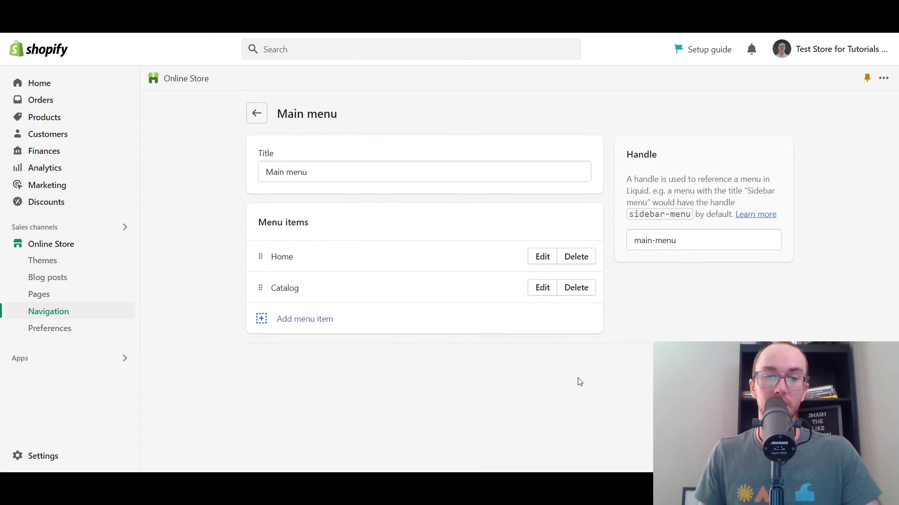
# - Add a menu item linked to the Shipping Policy to the main menu and save the menu
pyautogui.click(308, 323)
pyautogui.click(790, 177)
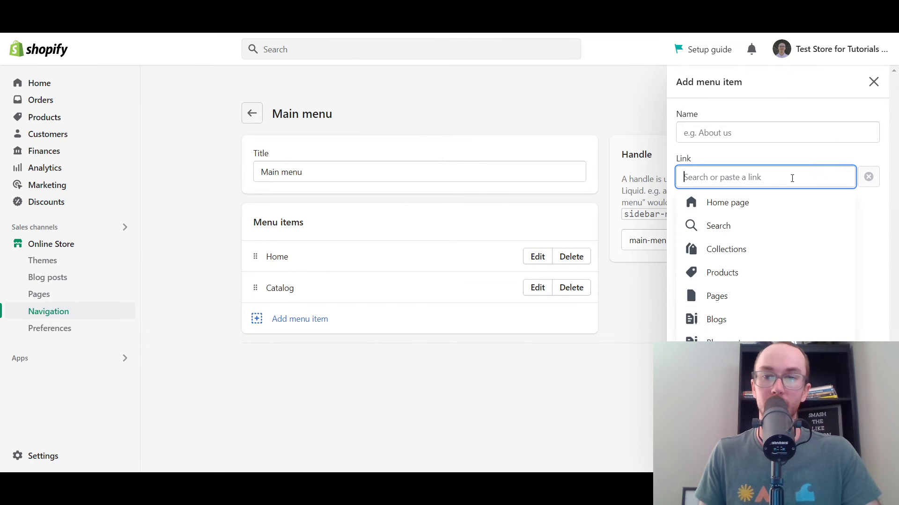
pyautogui.click(749, 365)
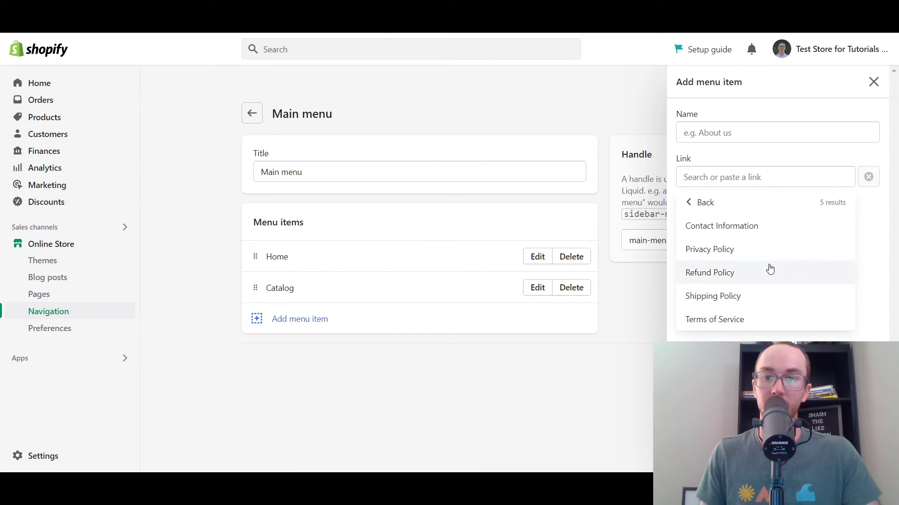
pyautogui.click(780, 301)
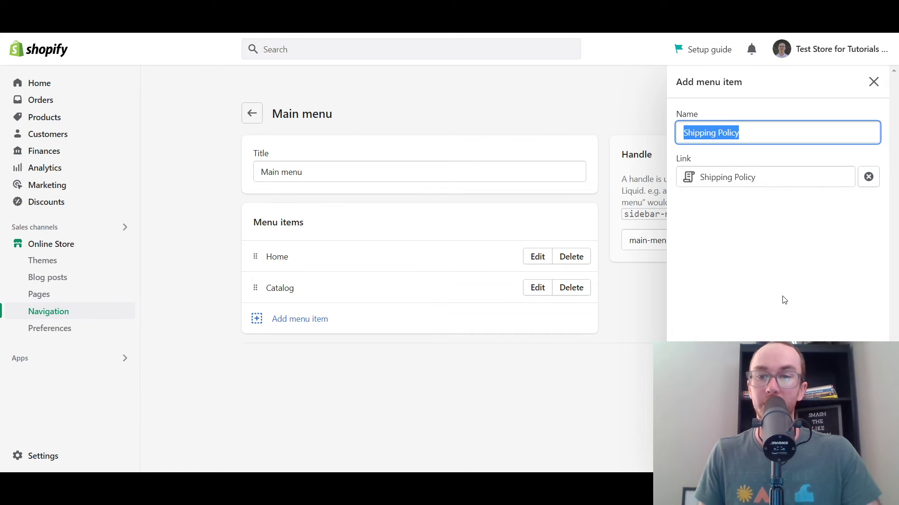
pyautogui.click(866, 457)
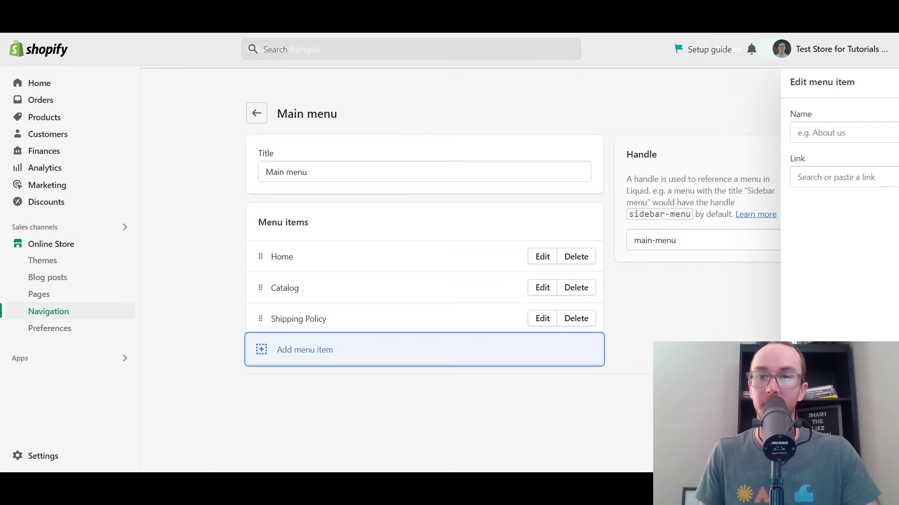
pyautogui.hotkey('ctrl', 's')
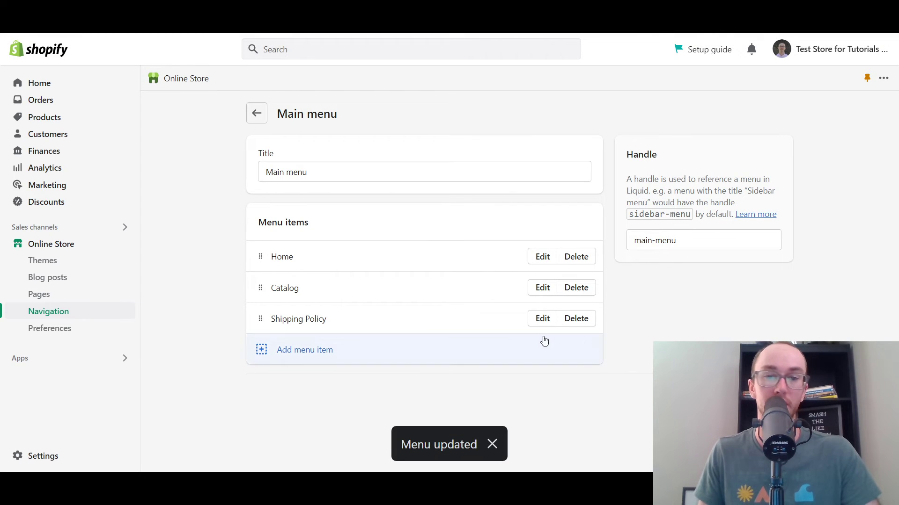
pyautogui.click(535, 324)
pyautogui.tripleClick(732, 134)
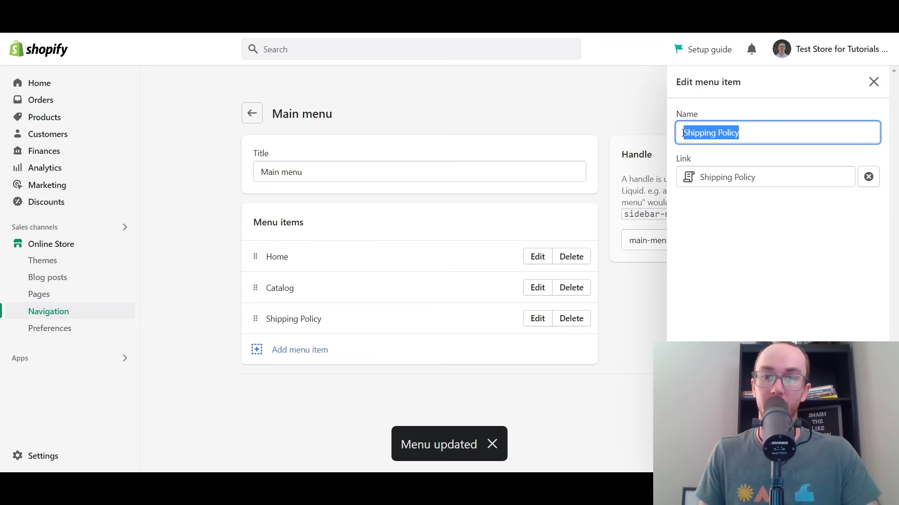
pyautogui.click(753, 132)
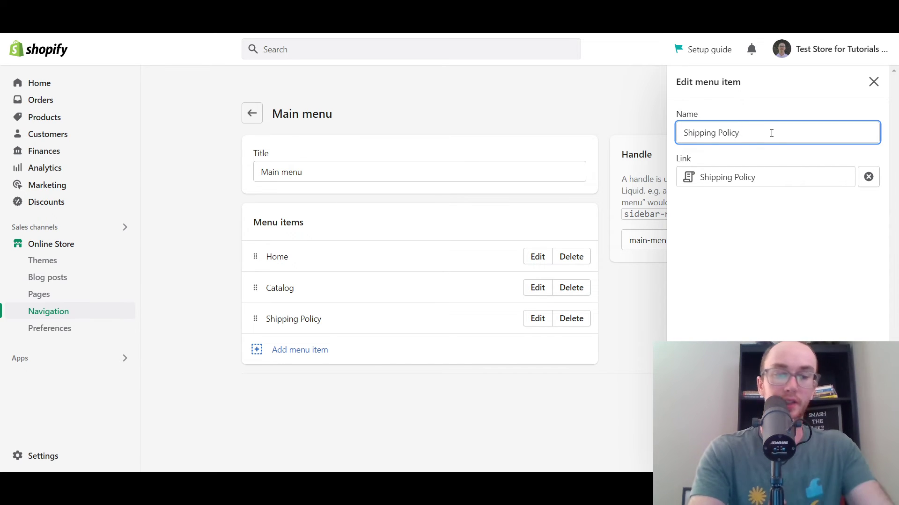
pyautogui.write('how In')
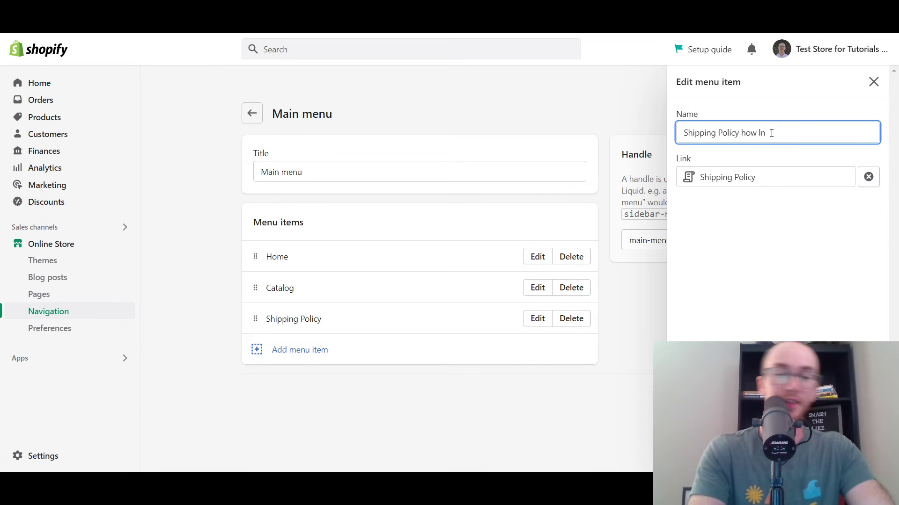
pyautogui.write('ng for order')
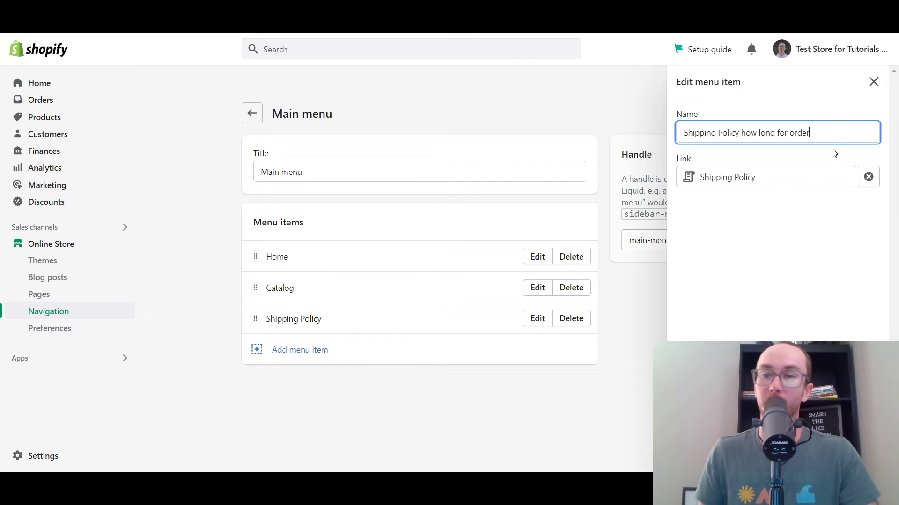
pyautogui.moveTo(829, 129); pyautogui.dragTo(742, 128)
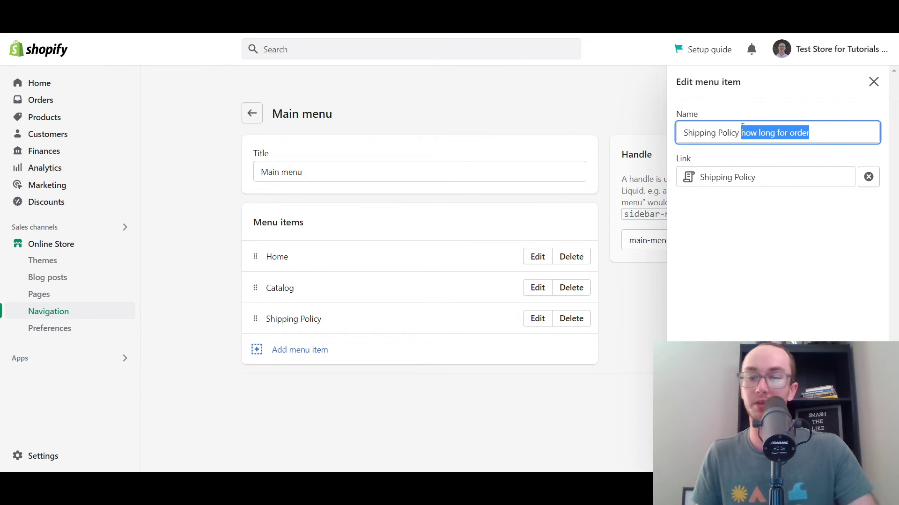
pyautogui.press('BackSpace')
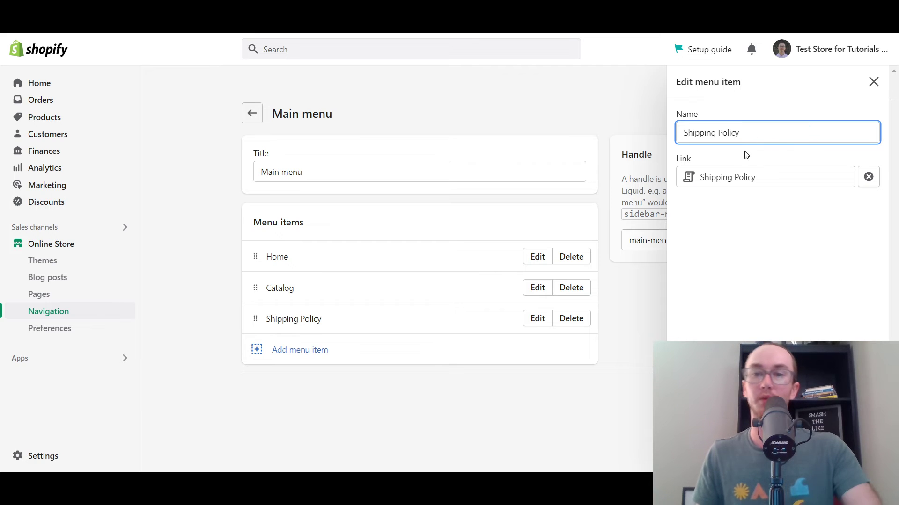
pyautogui.click(873, 82)
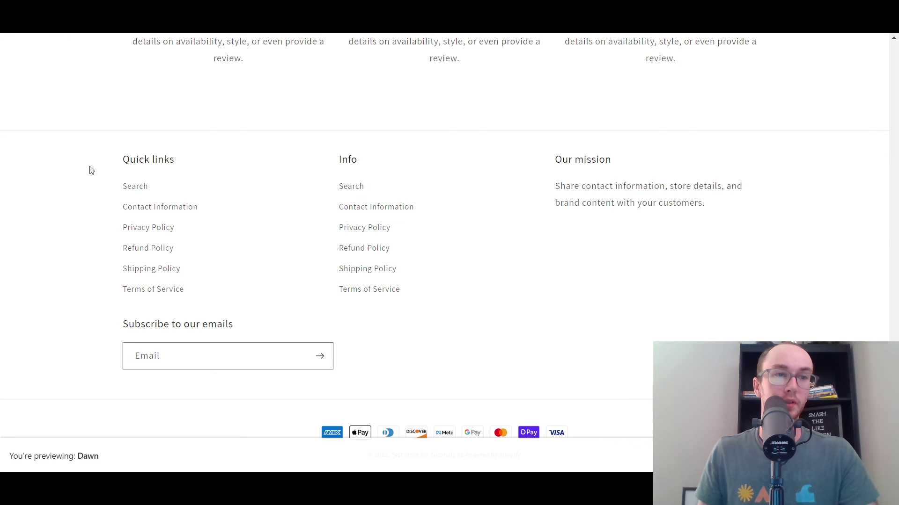
# - Switch to the storefront preview, reload the home page to check its header menu, and look through the Catalog page
pyautogui.scroll(15, 89, 188)
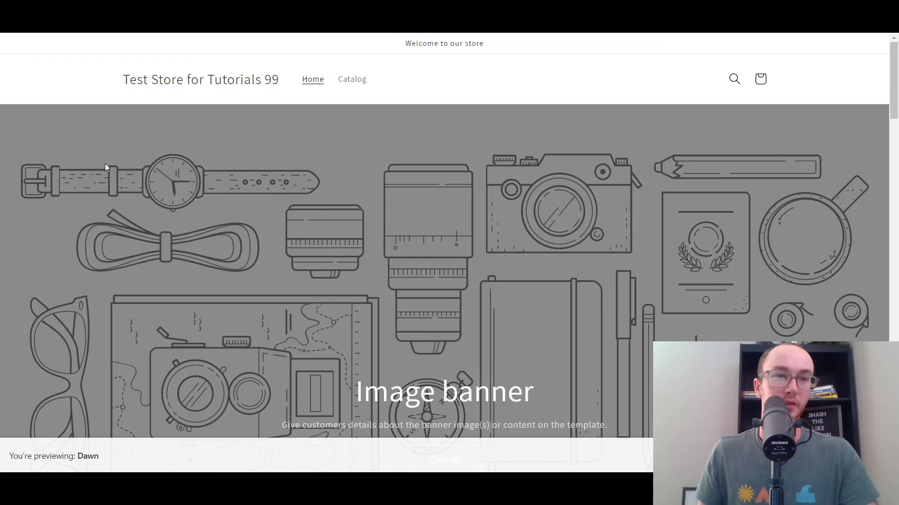
pyautogui.press('F5')
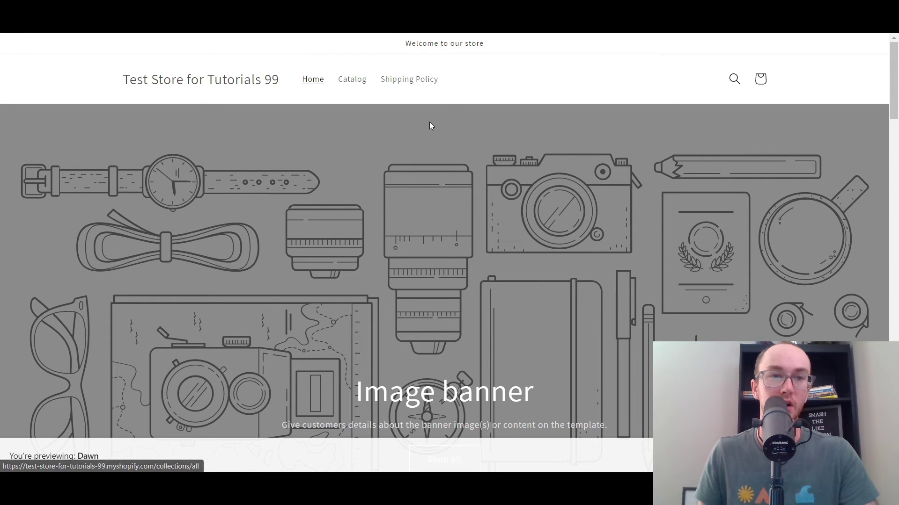
pyautogui.scroll(-3, 454, 257)
pyautogui.scroll(3, 447, 250)
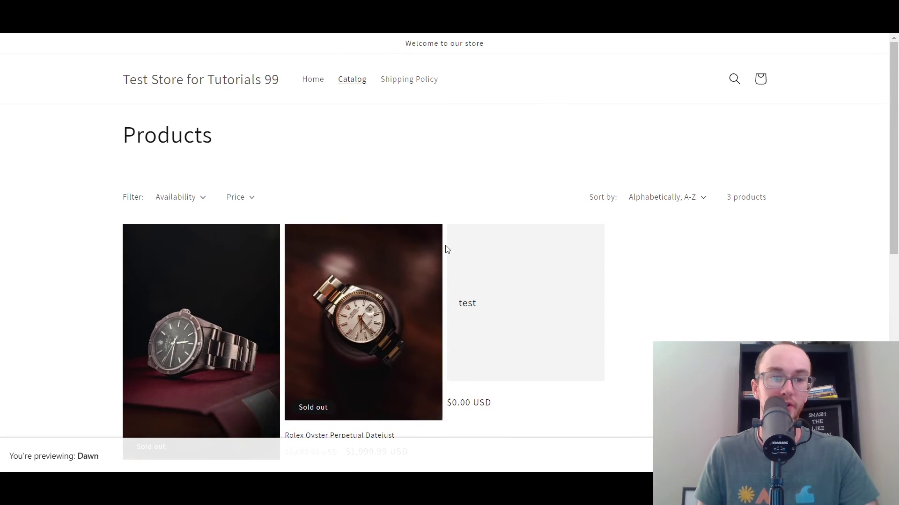
# - Open the Shipping Policy page from the storefront's header menu and look through it down to the footer links
pyautogui.click(419, 88)
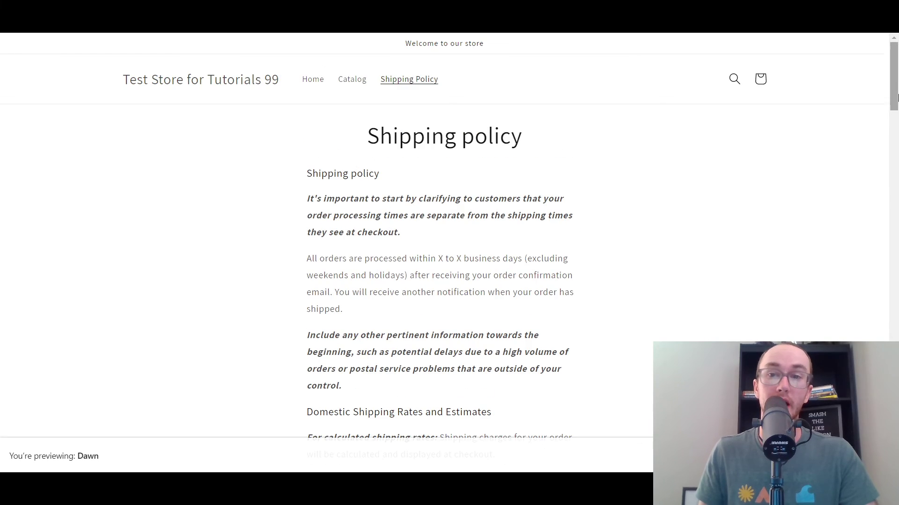
pyautogui.moveTo(894, 74); pyautogui.dragTo(894, 439)
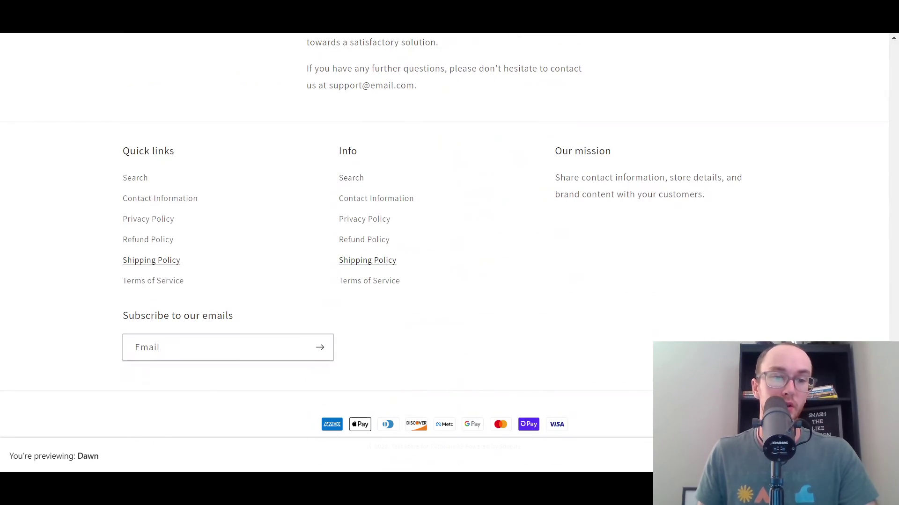
pyautogui.scroll(20, 383, 247)
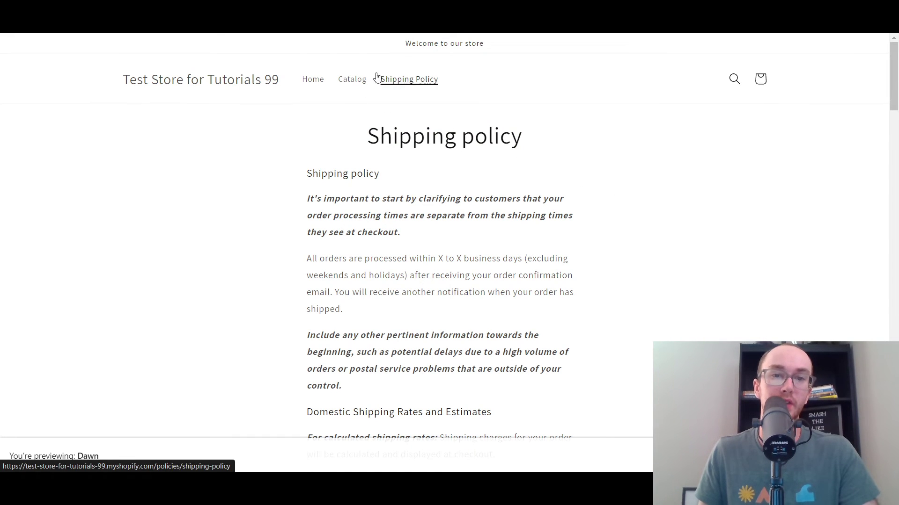
pyautogui.scroll(-4, 407, 251)
pyautogui.scroll(4, 384, 195)
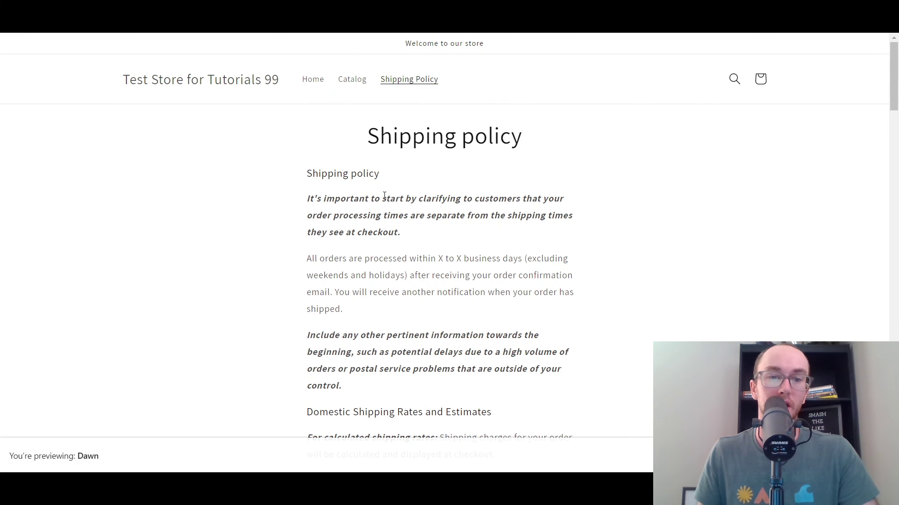
# - Open the product page of the Rolex Oyster Perpetual Air King from the storefront's Catalog page
pyautogui.click(353, 85)
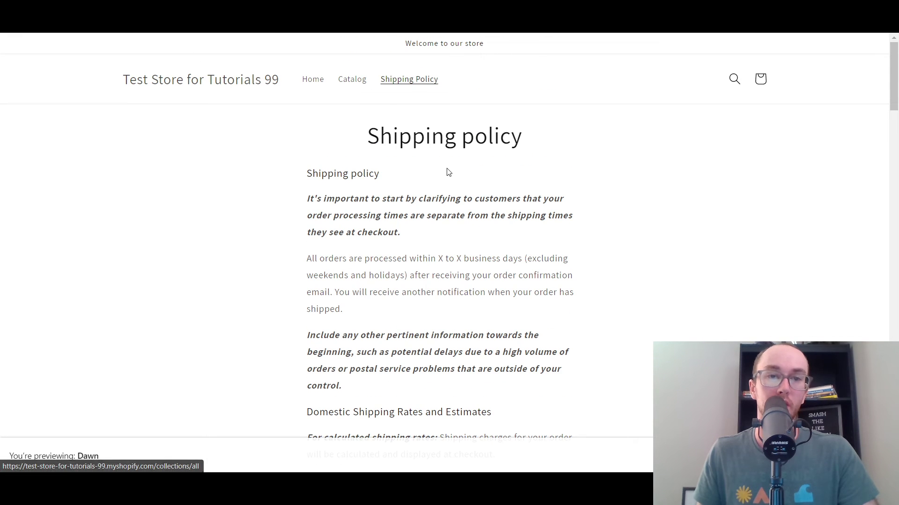
pyautogui.scroll(-1, 253, 356)
pyautogui.scroll(-3, 251, 357)
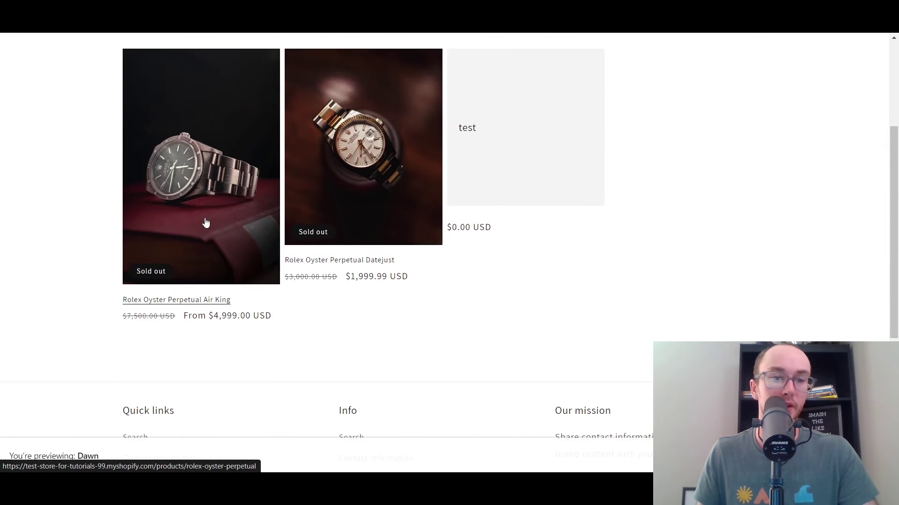
pyautogui.click(206, 221)
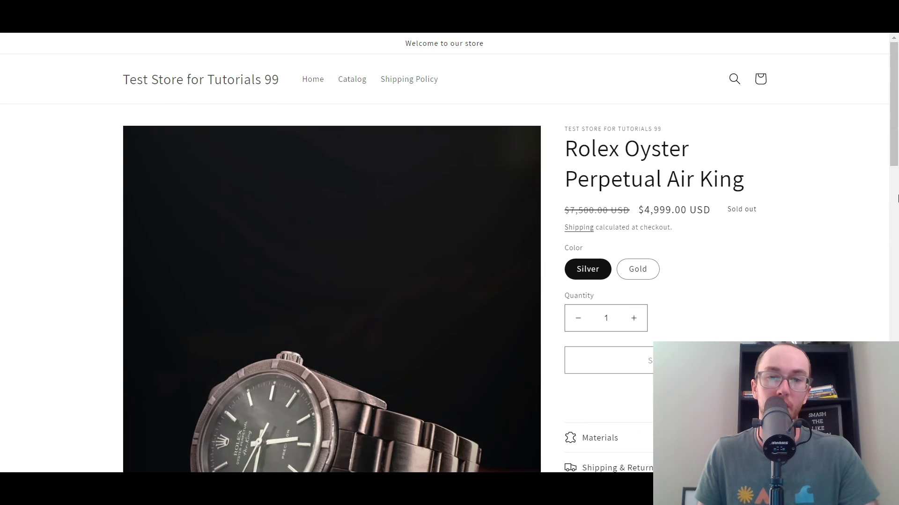
# - Look through the watch's product page and examine its Shipping & Returns section
pyautogui.scroll(-1, 896, 174)
pyautogui.scroll(-1, 896, 174)
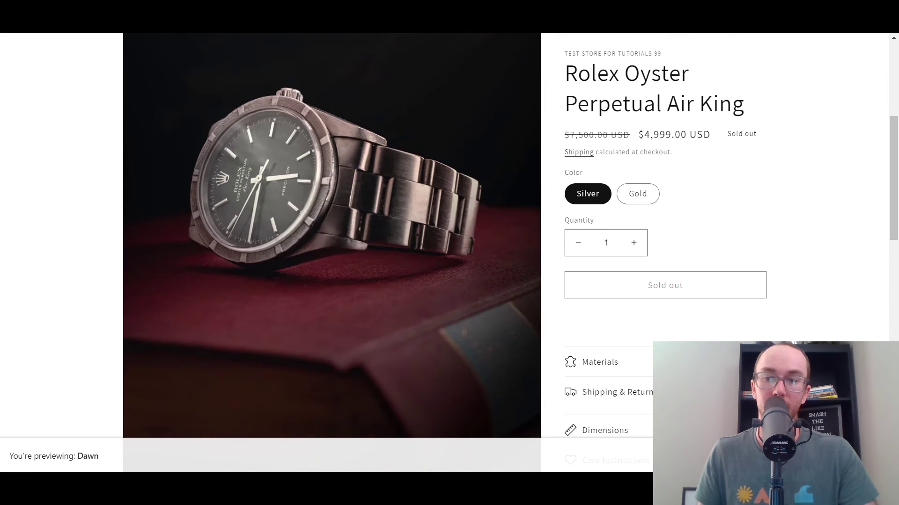
pyautogui.scroll(-1, 829, 342)
pyautogui.scroll(-3, 829, 342)
pyautogui.click(757, 231)
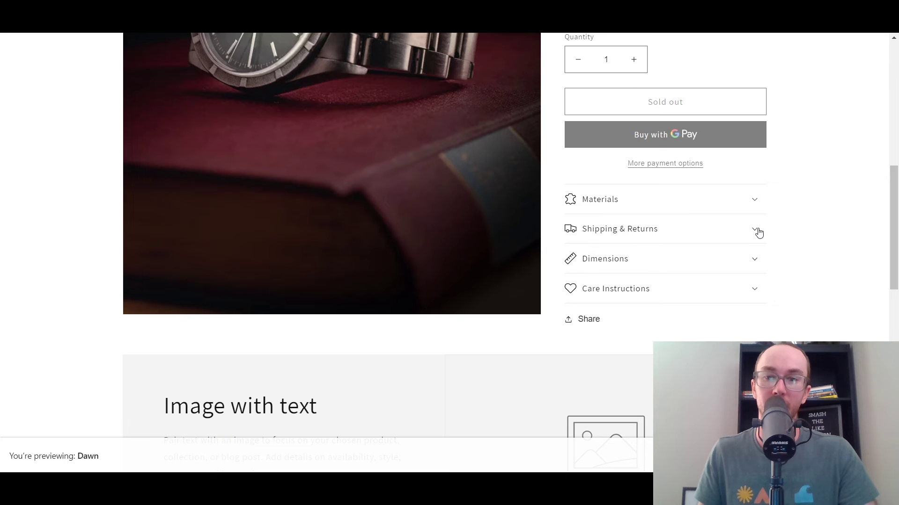
pyautogui.click(757, 231)
pyautogui.moveTo(895, 259); pyautogui.dragTo(895, 408)
pyautogui.moveTo(894, 328); pyautogui.dragTo(894, 103)
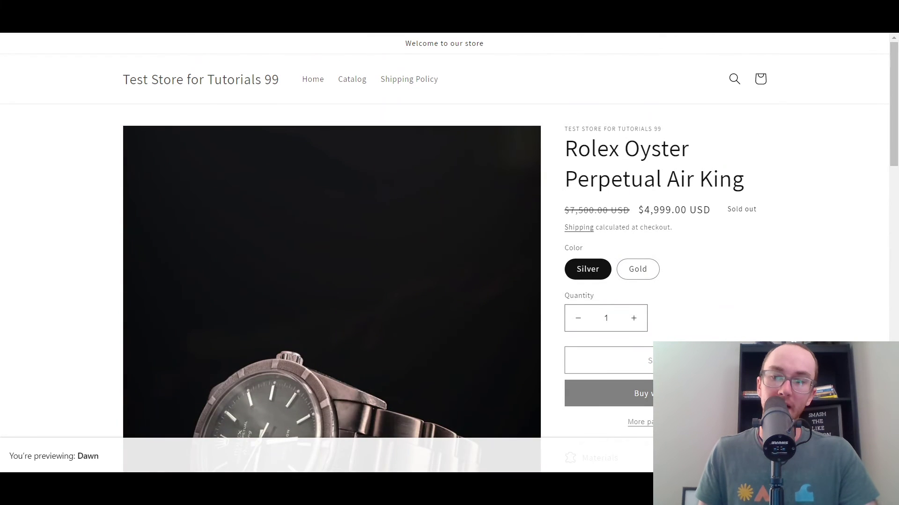
pyautogui.moveTo(895, 164); pyautogui.dragTo(878, 273)
pyautogui.click(712, 252)
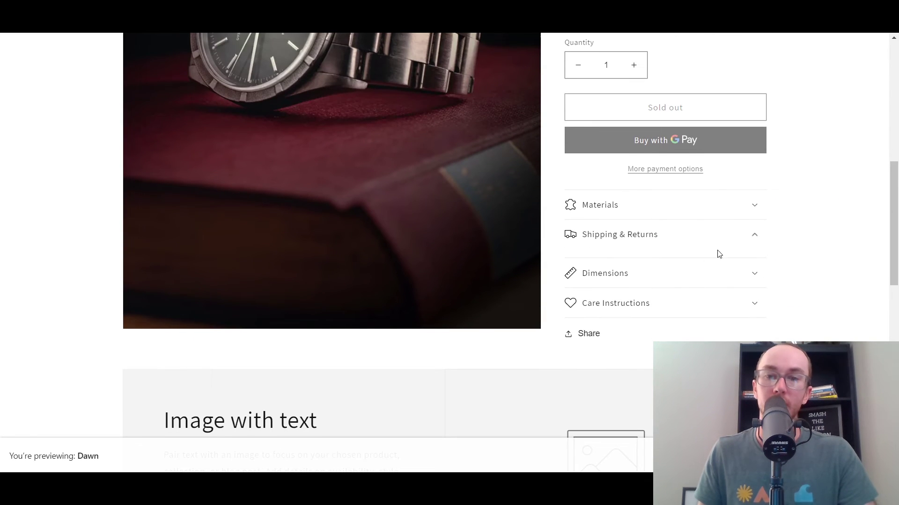
pyautogui.click(747, 243)
pyautogui.scroll(5, 617, 262)
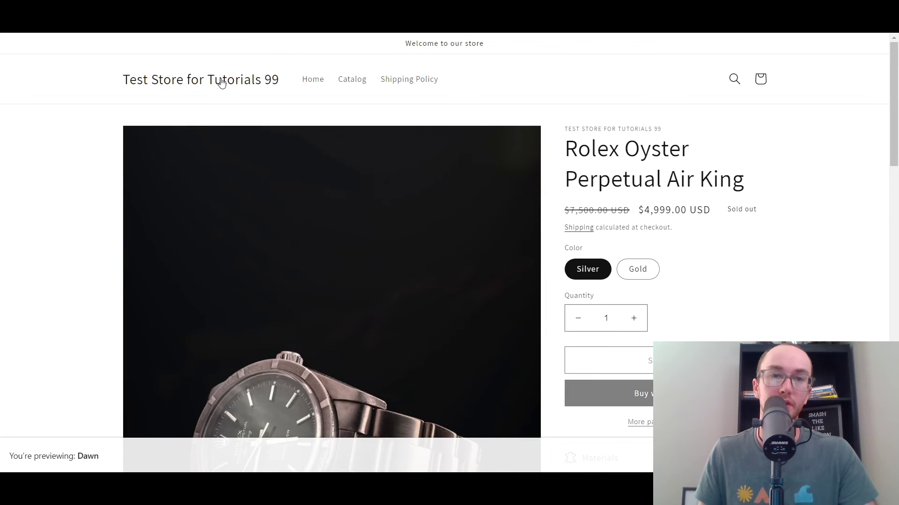
# - Return to the store's home page and check the policy links in its footer
pyautogui.click(222, 83)
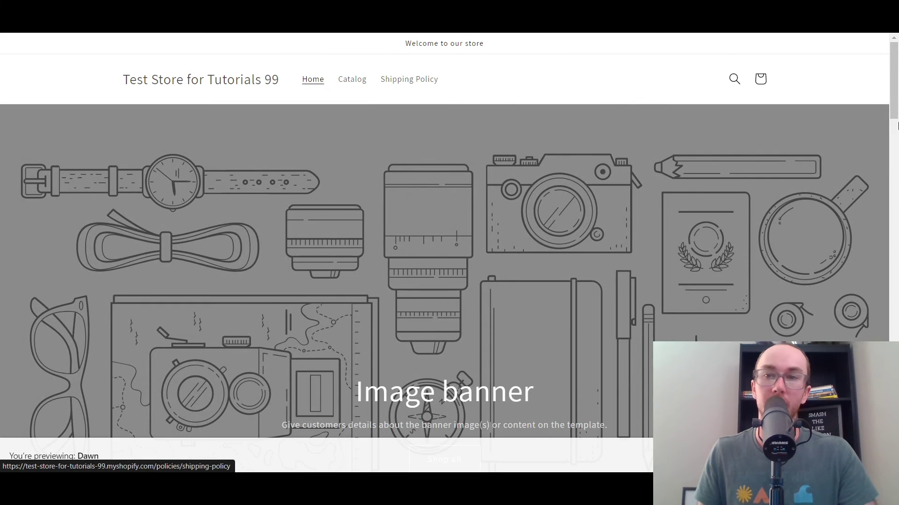
pyautogui.moveTo(895, 117); pyautogui.dragTo(880, 445)
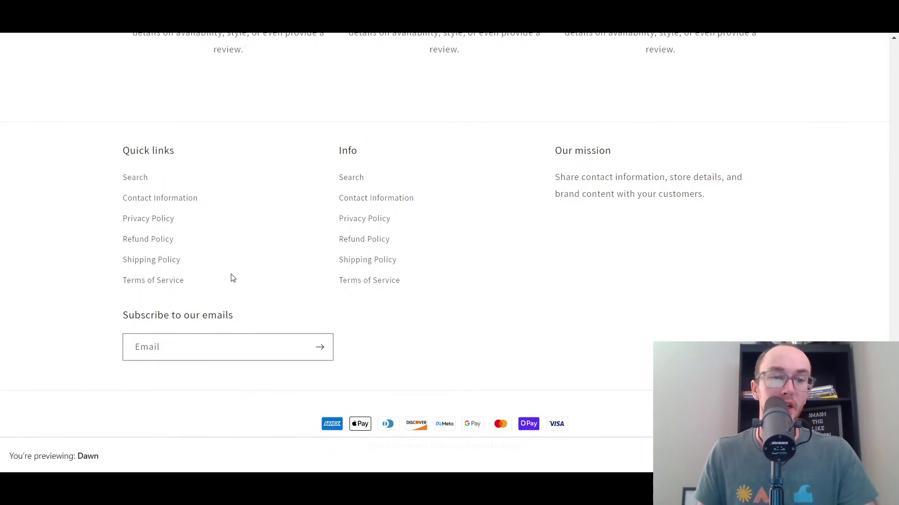
pyautogui.scroll(15, 197, 88)
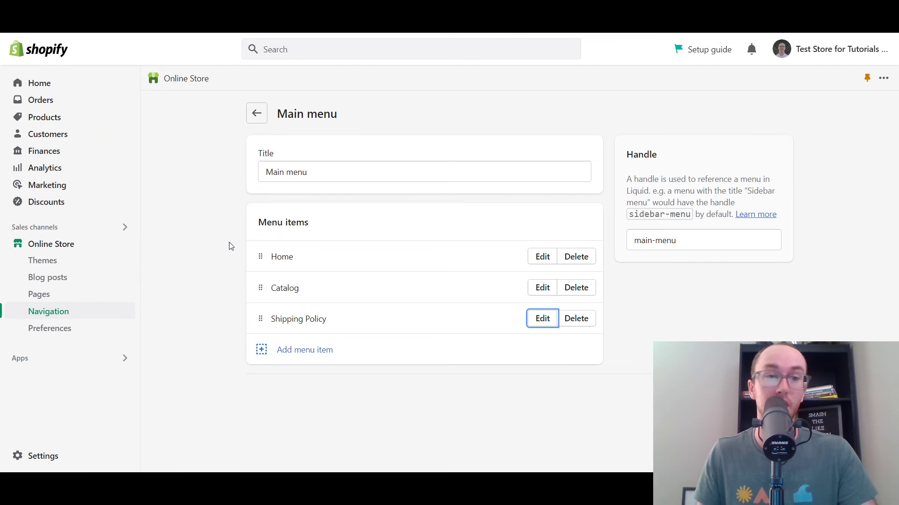
# - Start adding a new page in the online store's Pages section
pyautogui.click(86, 296)
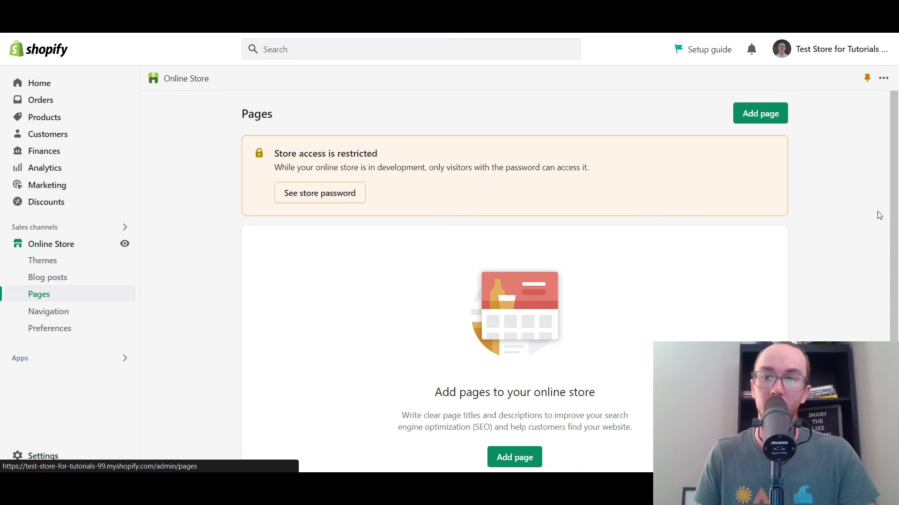
pyautogui.scroll(-2, 879, 216)
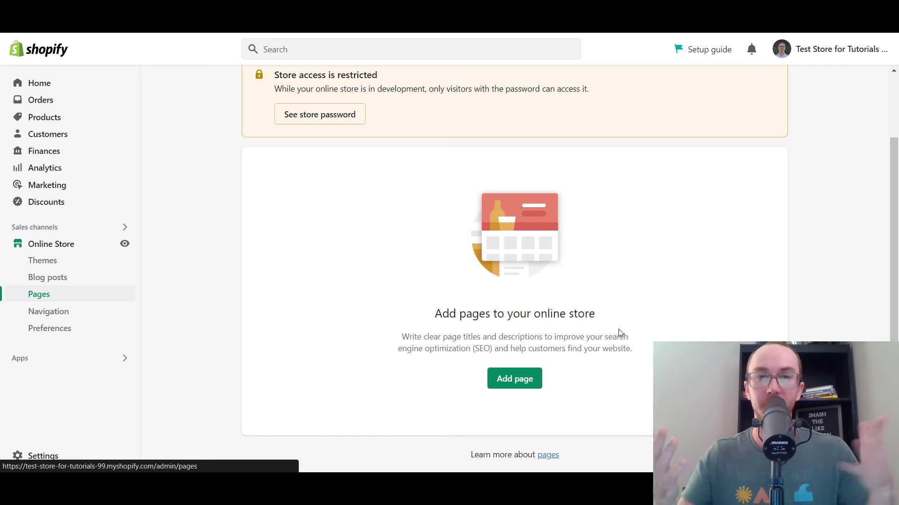
pyautogui.click(526, 386)
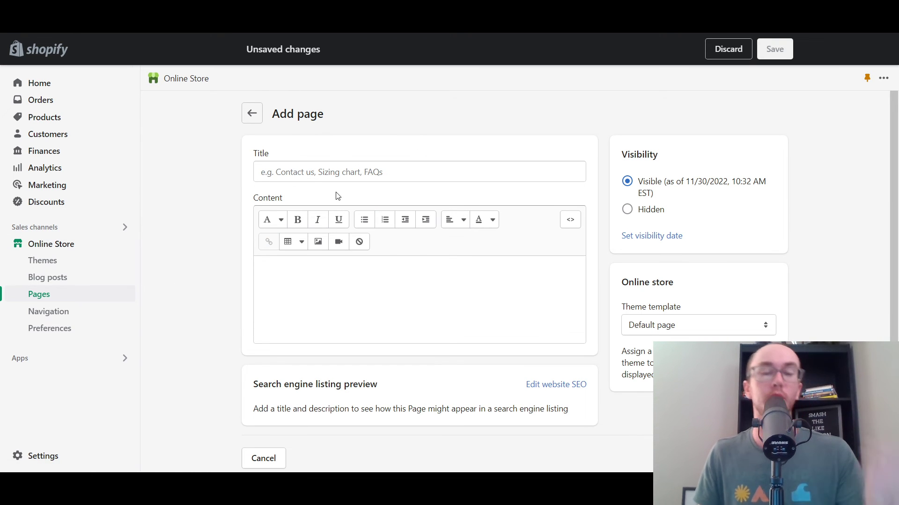
# - Try FAQ and Sizing charts as titles for the new page
pyautogui.click(349, 170)
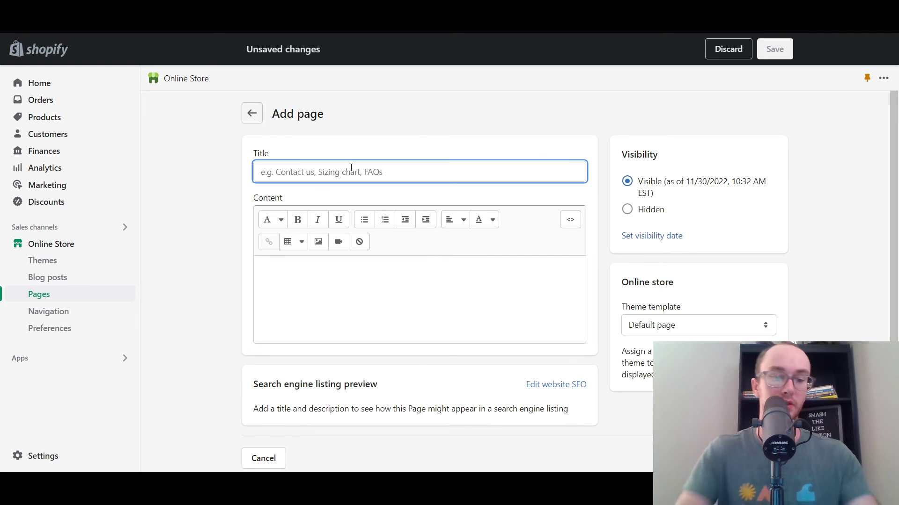
pyautogui.write('FAQ')
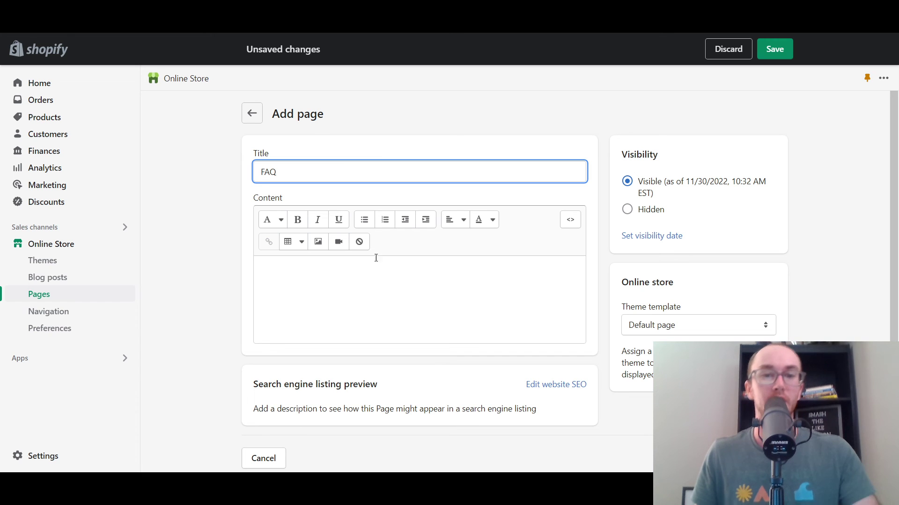
pyautogui.click(385, 303)
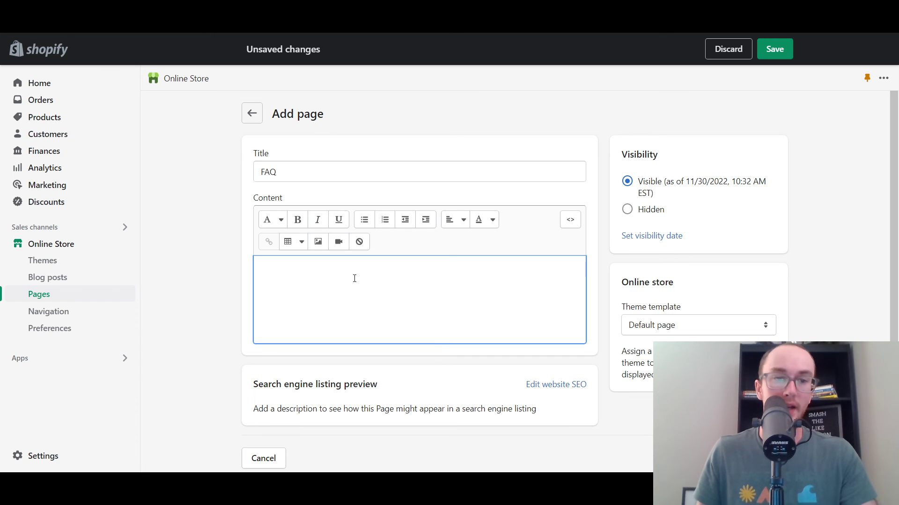
pyautogui.click(346, 168)
pyautogui.click(436, 295)
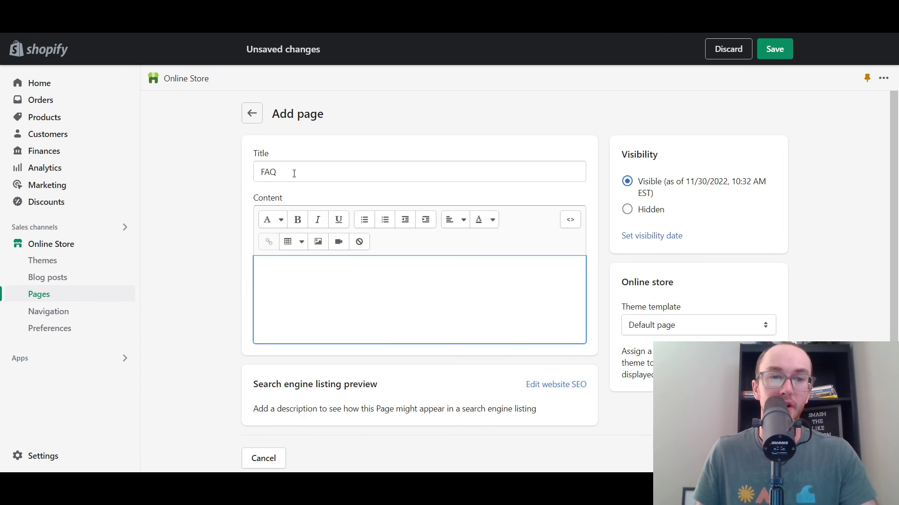
pyautogui.moveTo(294, 173); pyautogui.dragTo(254, 175)
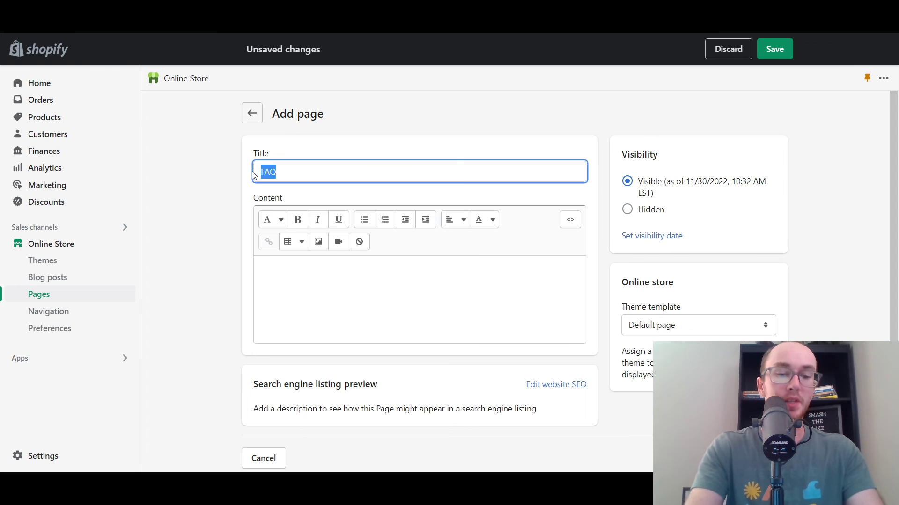
pyautogui.write('Sizing charts')
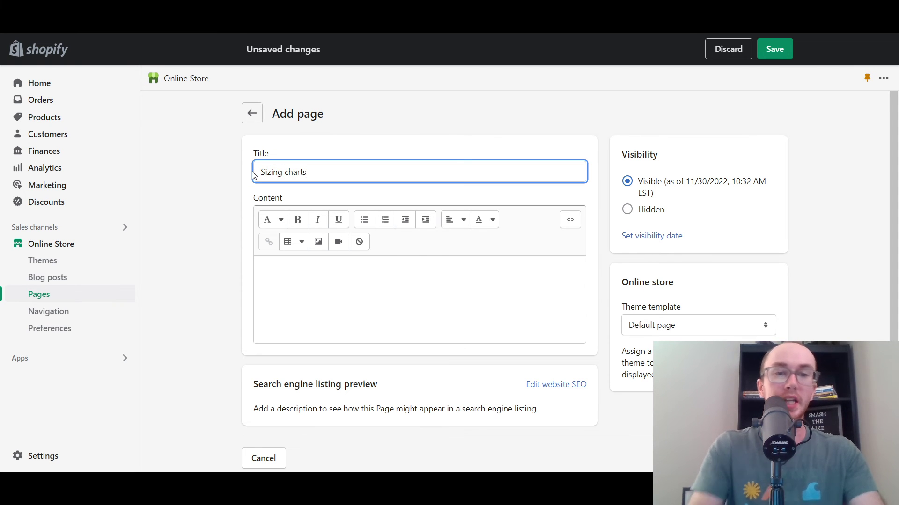
# - Fill the page content with "additional legal policies", a bulleted item "cxcxsd" and an empty numbered list item
pyautogui.click(260, 286)
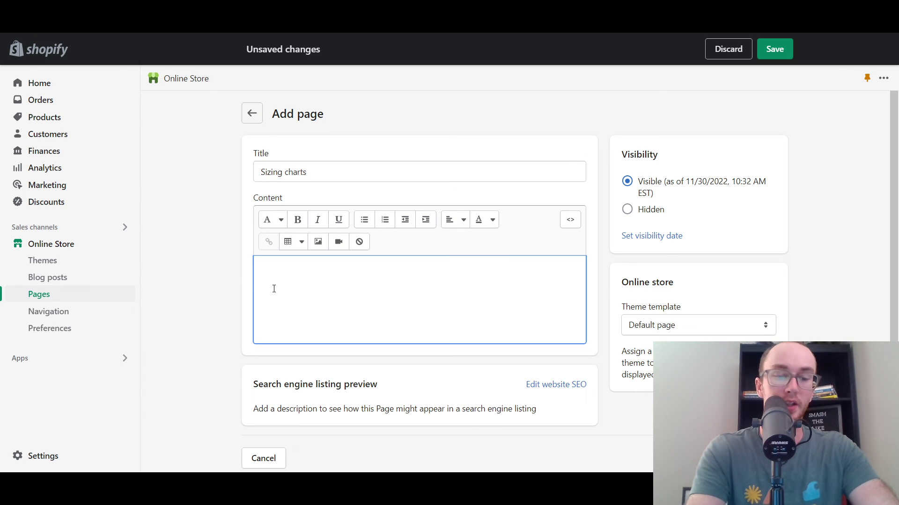
pyautogui.write('additional legal policies')
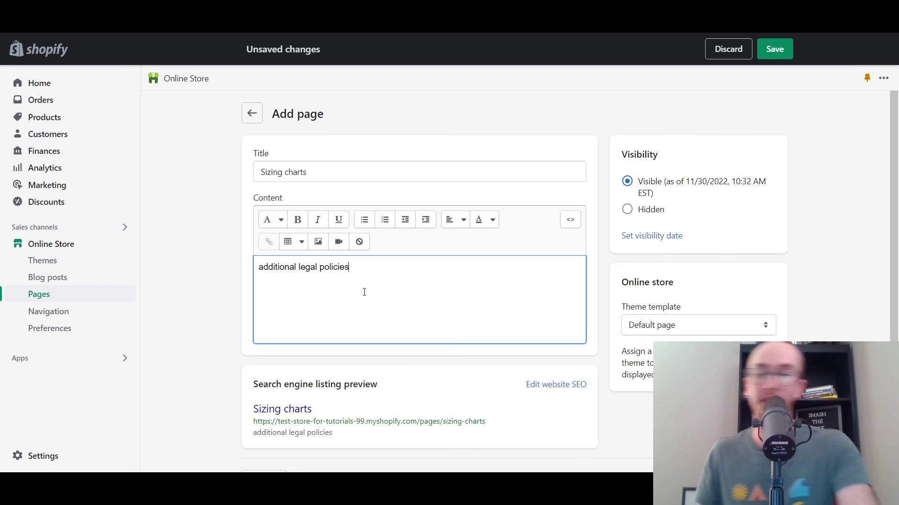
pyautogui.press('Return')
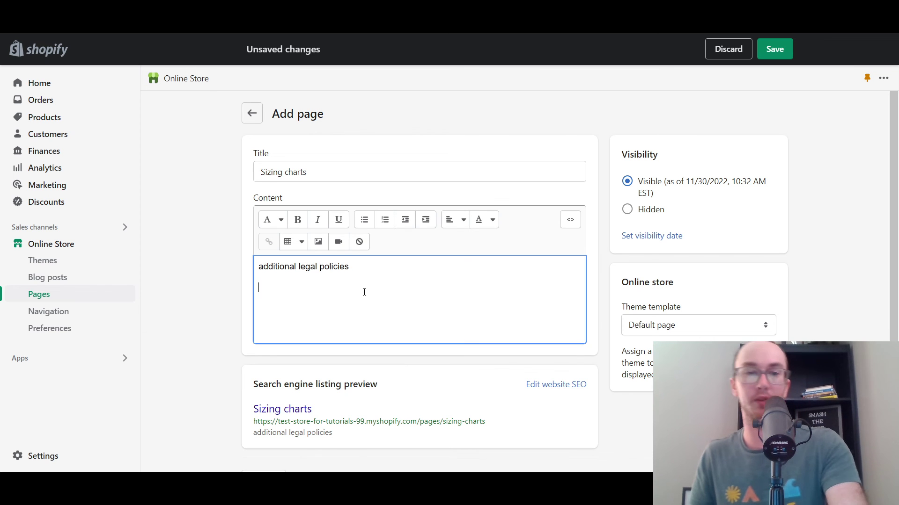
pyautogui.click(373, 221)
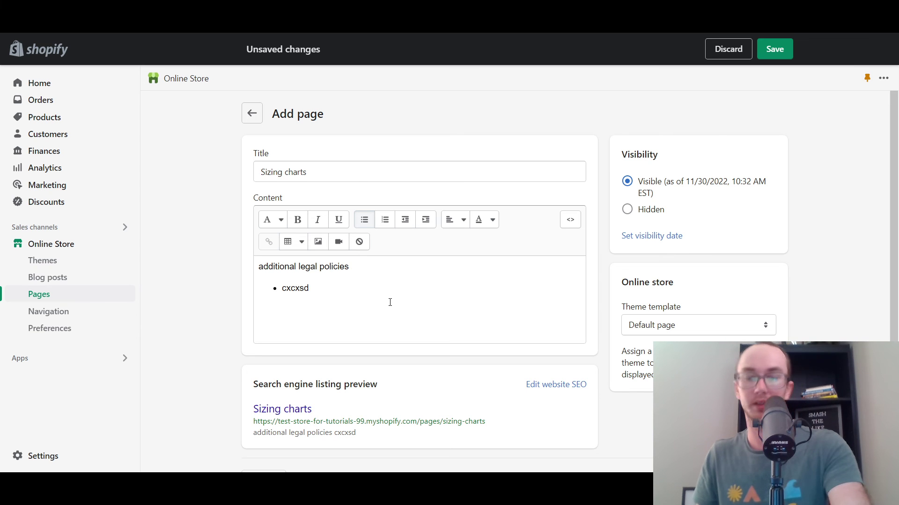
pyautogui.press('BackSpace')
pyautogui.click(385, 221)
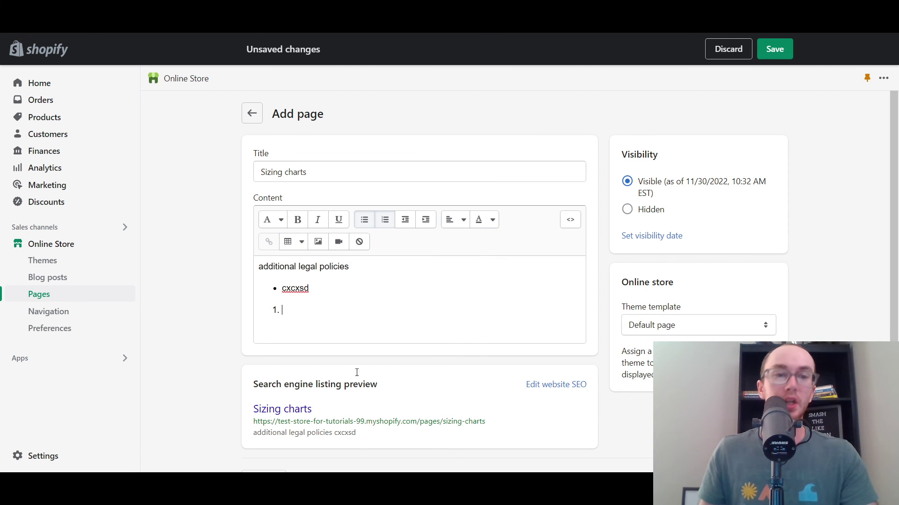
# - Title the page "additional legal info" and save it
pyautogui.moveTo(304, 179); pyautogui.dragTo(227, 176)
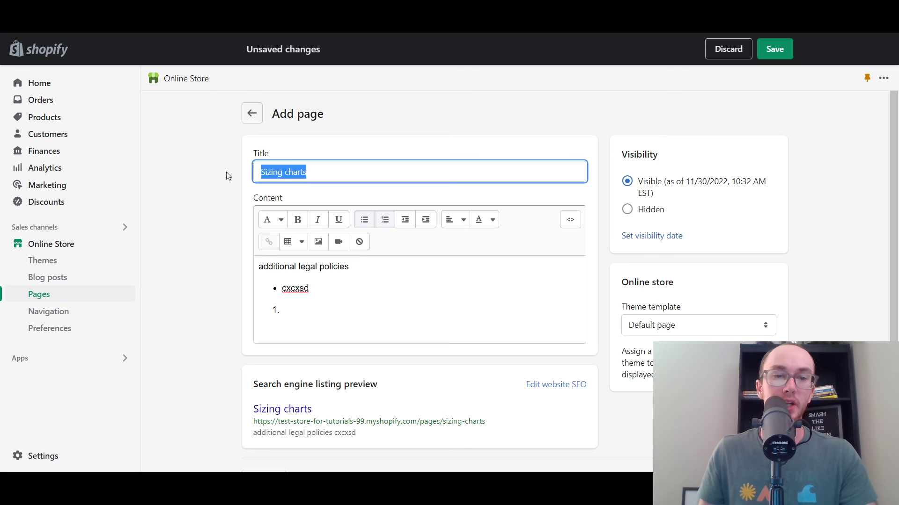
pyautogui.write('additional ')
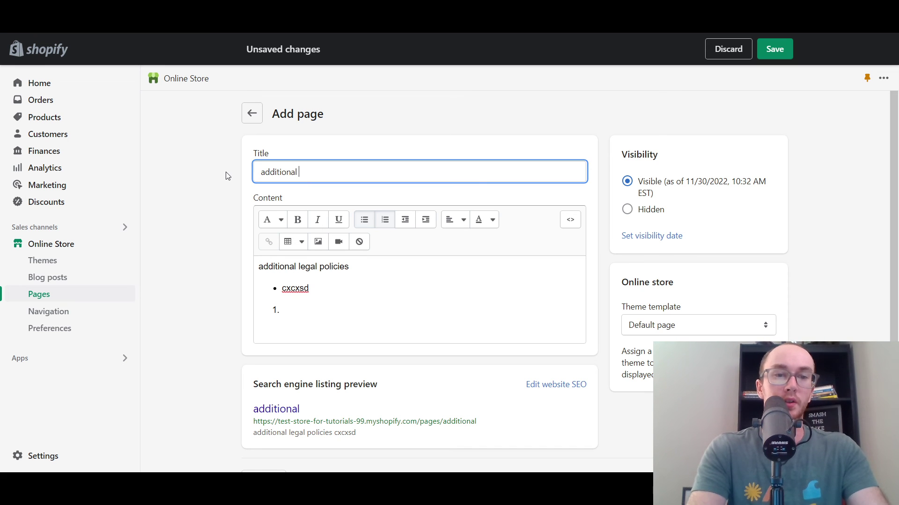
pyautogui.write('legal info')
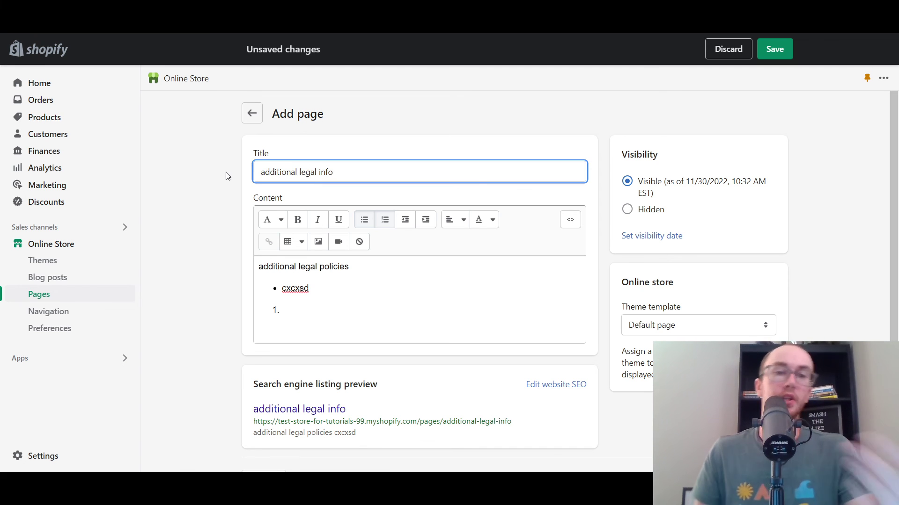
pyautogui.click(227, 175)
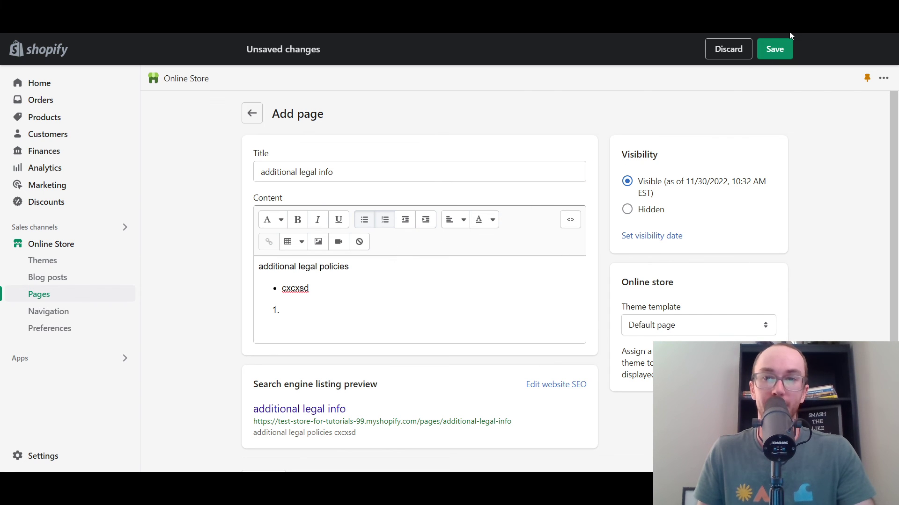
pyautogui.click(777, 49)
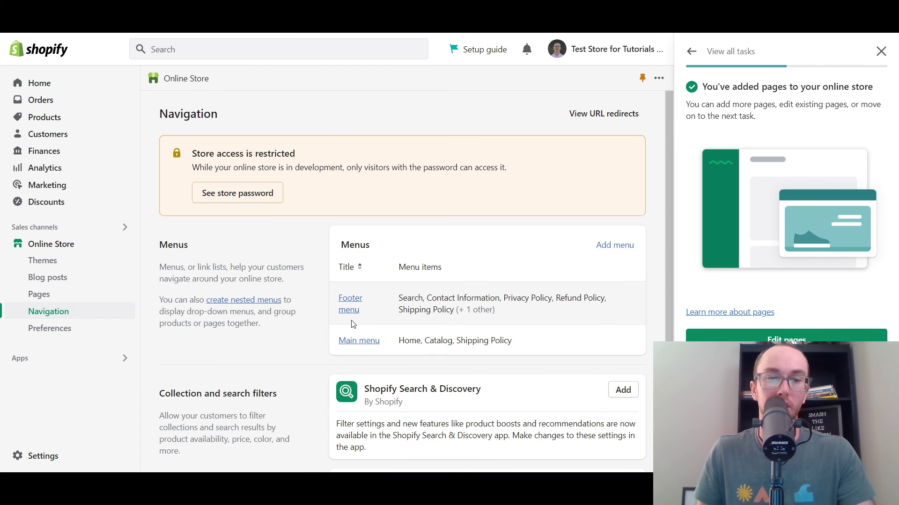
# - Add the additional legal info page as an item in the Footer menu and save the menu
pyautogui.click(351, 312)
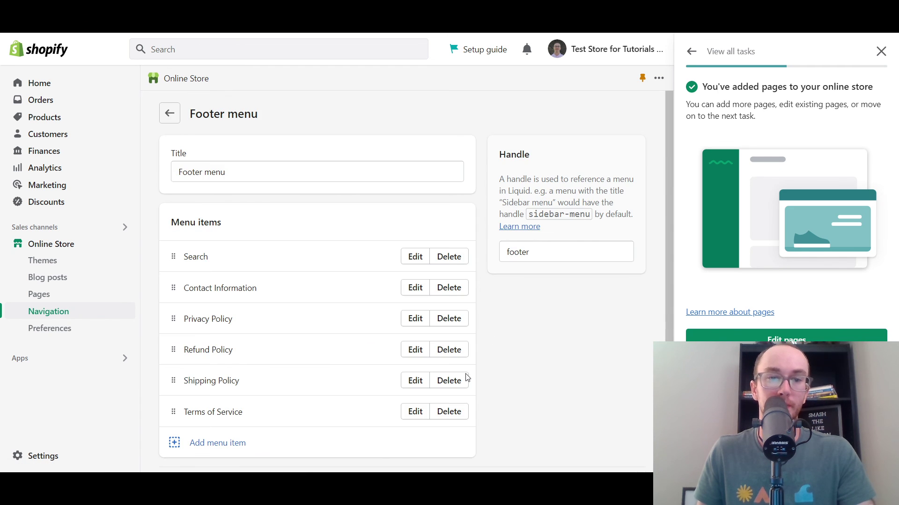
pyautogui.click(241, 443)
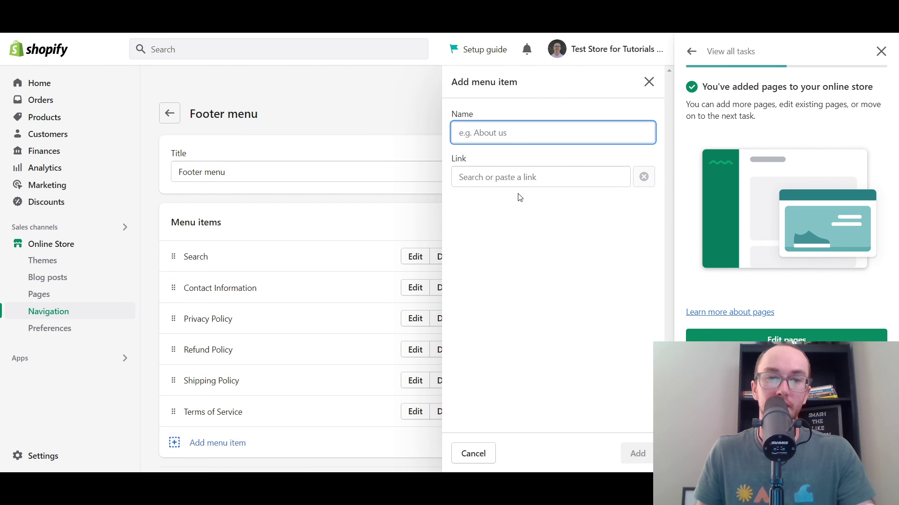
pyautogui.click(529, 176)
pyautogui.click(541, 298)
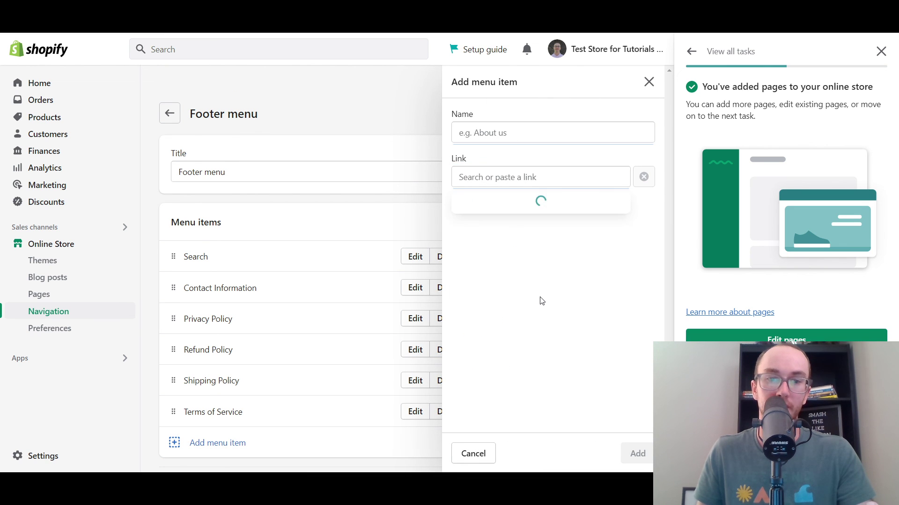
pyautogui.click(540, 235)
pyautogui.click(648, 455)
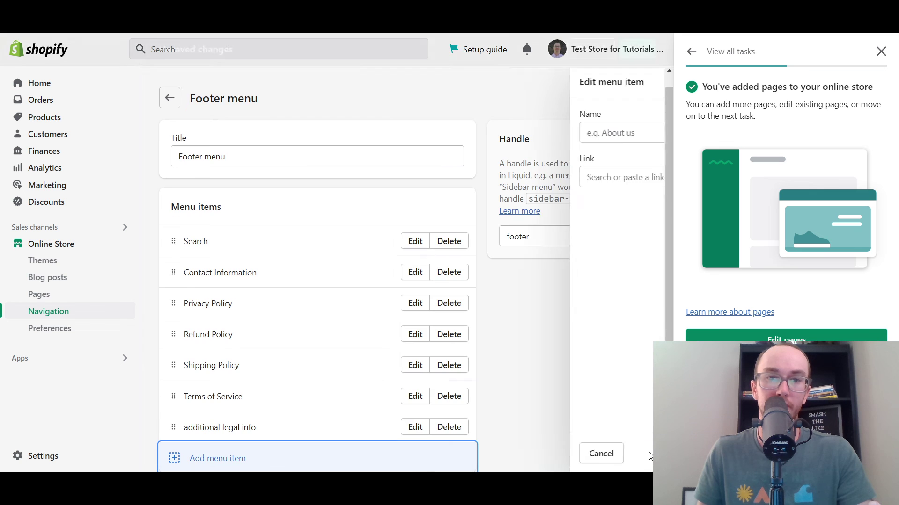
pyautogui.click(637, 49)
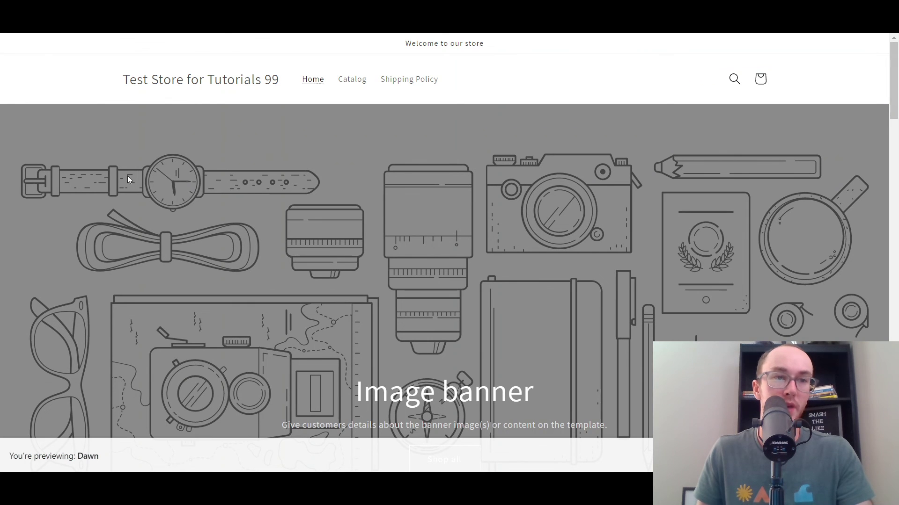
# - Open the additional legal info page from the storefront's footer links and look through its content
pyautogui.scroll(-20, 131, 180)
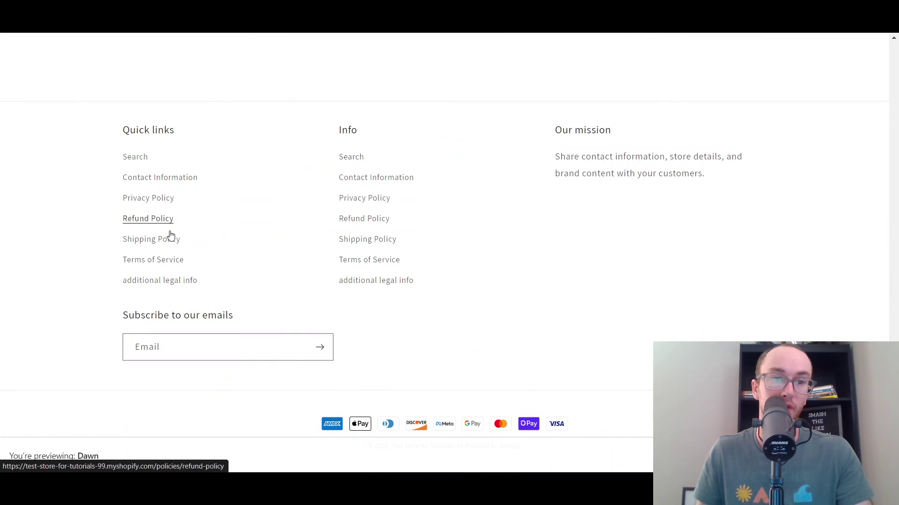
pyautogui.click(184, 283)
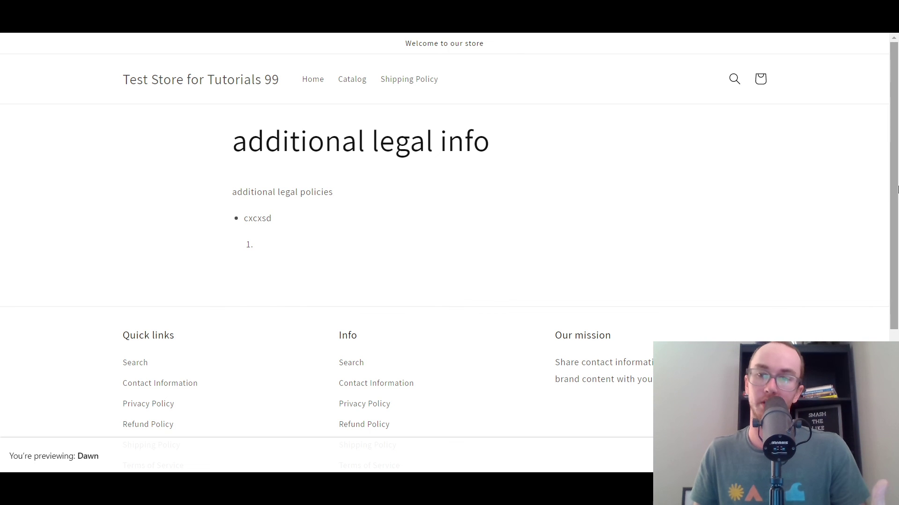
pyautogui.scroll(-1, 536, 241)
pyautogui.scroll(1, 534, 211)
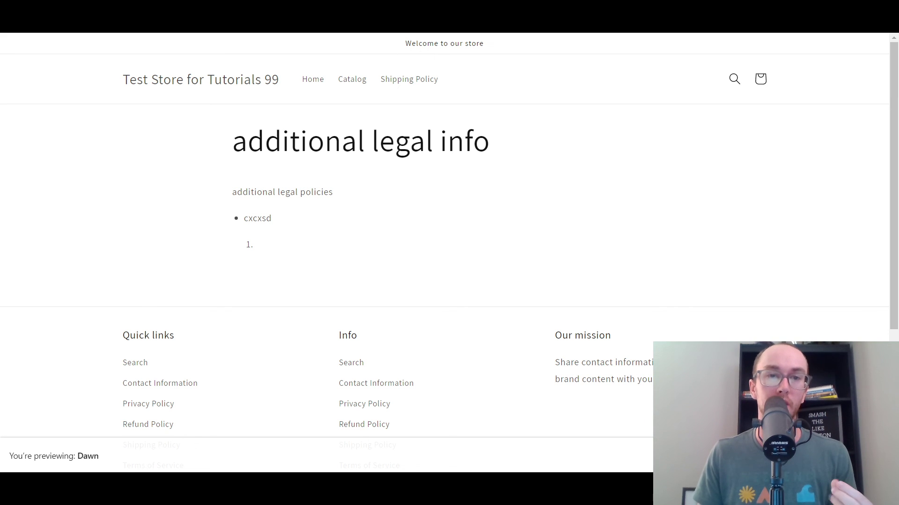
# - Revisit the article with the shipping policy template text and switch to Shopify's free trial page
pyautogui.hotkey('ctrl', 'Tab')
pyautogui.scroll(7, 367, 229)
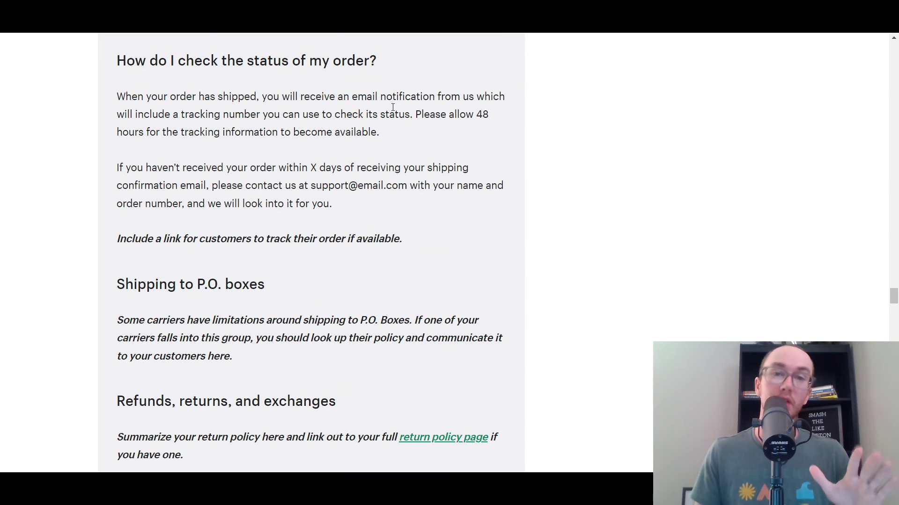
pyautogui.hotkey('ctrl', 'Tab')
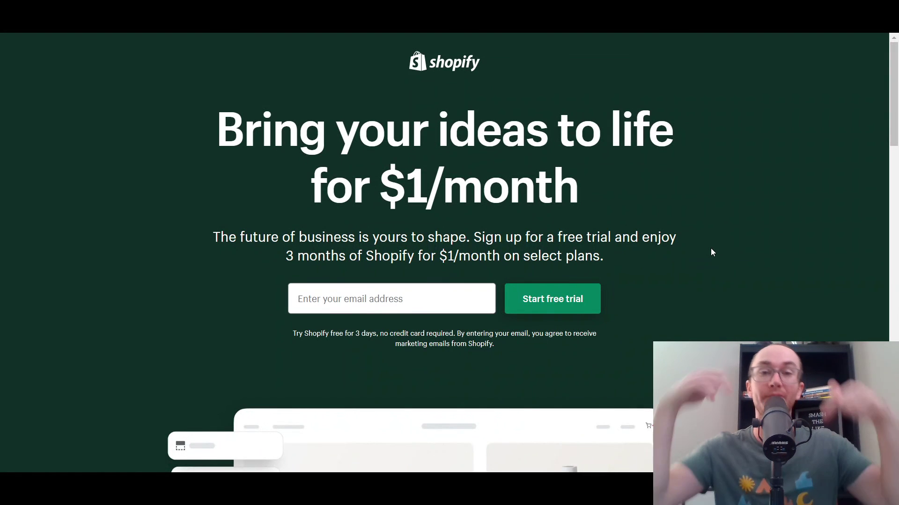